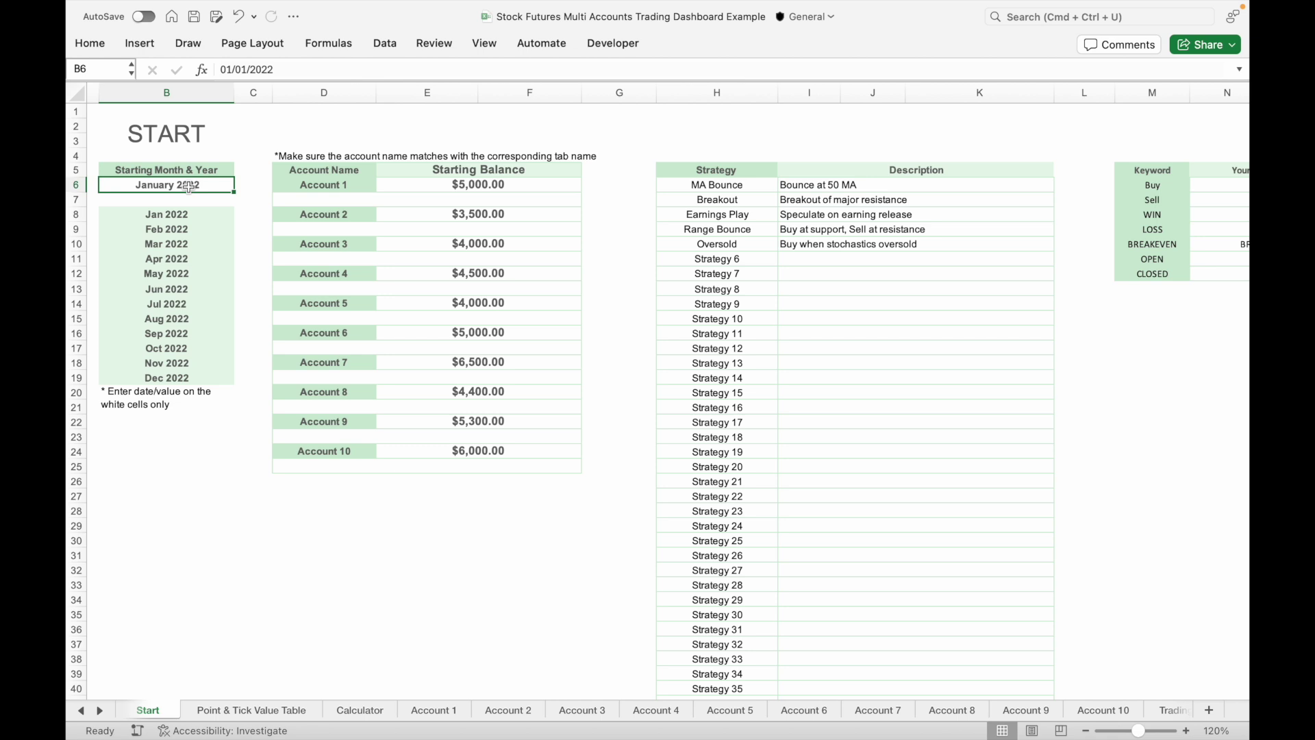
# - Check Account 1's starting balance, then rename the Account 1 name cell to 'TOS'
pyautogui.click(452, 183)
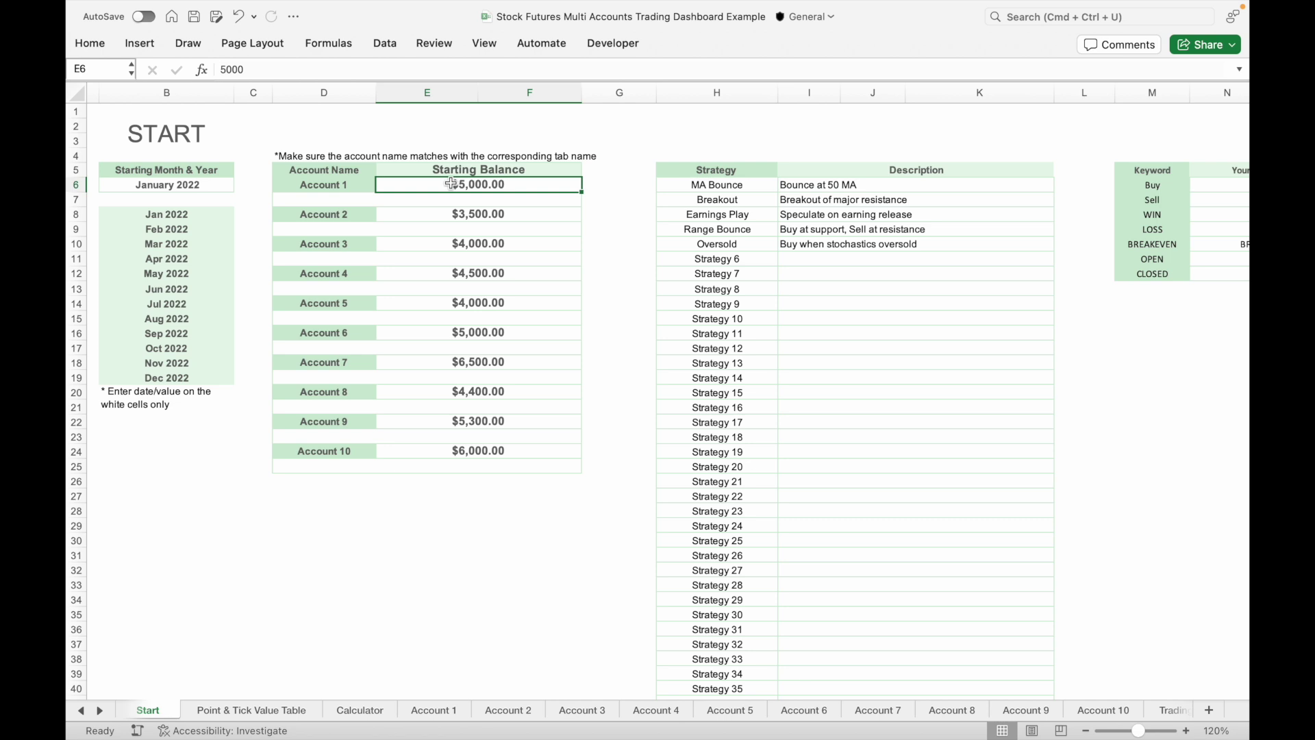
pyautogui.press('Left')
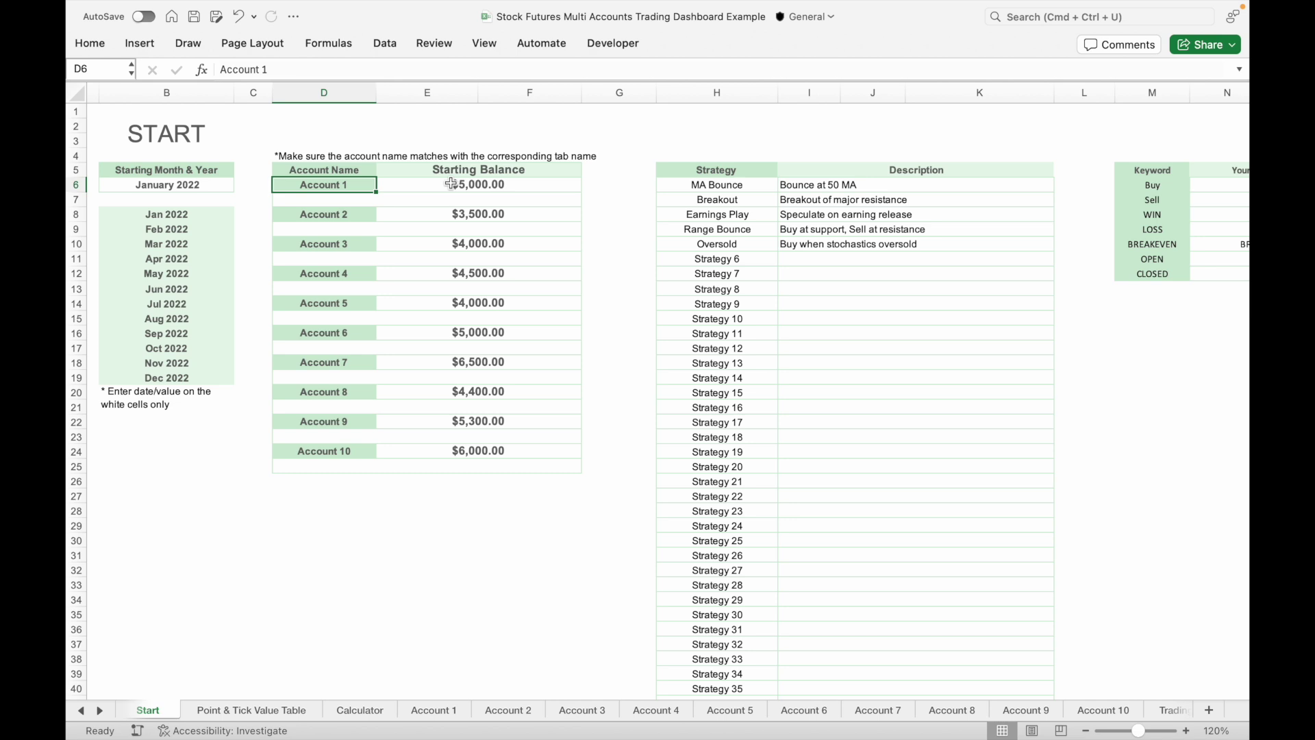
pyautogui.doubleClick(361, 185)
pyautogui.press('BackSpace')
pyautogui.press('BackSpace')
pyautogui.press('BackSpace')
pyautogui.press('BackSpace')
pyautogui.press('BackSpace')
pyautogui.press('BackSpace')
pyautogui.press('BackSpace')
pyautogui.press('BackSpace')
pyautogui.press('BackSpace')
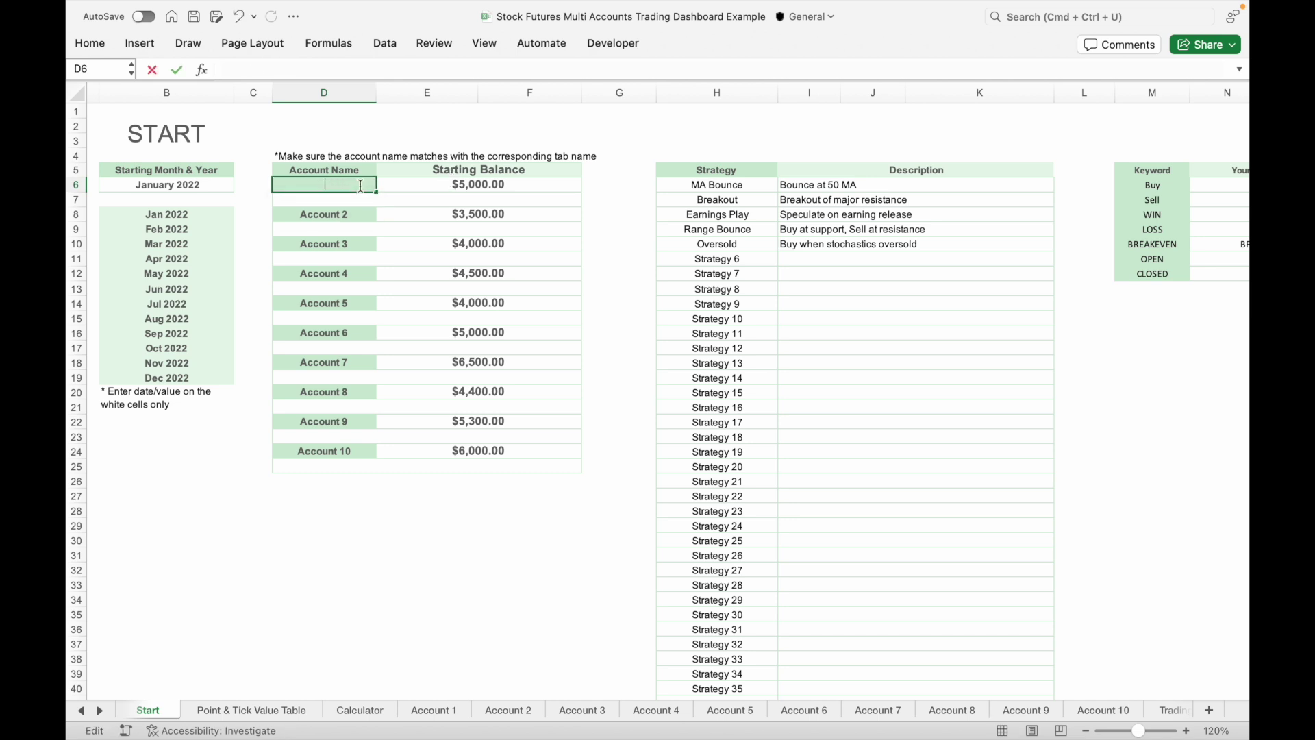
pyautogui.write('TOS')
pyautogui.press('Return')
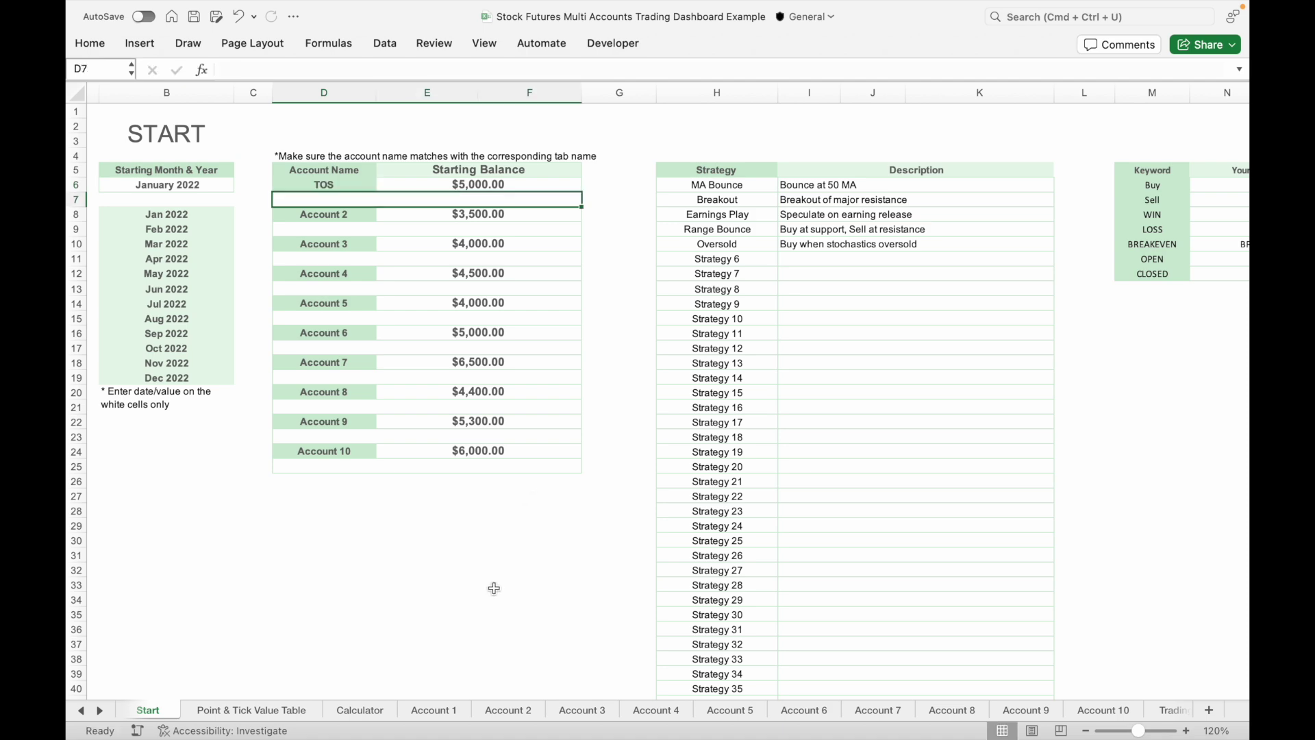
# - Rename the Account 1 sheet tab to 'TOS', then undo so it reads Account 1 again
pyautogui.click(441, 713)
pyautogui.doubleClick(439, 712)
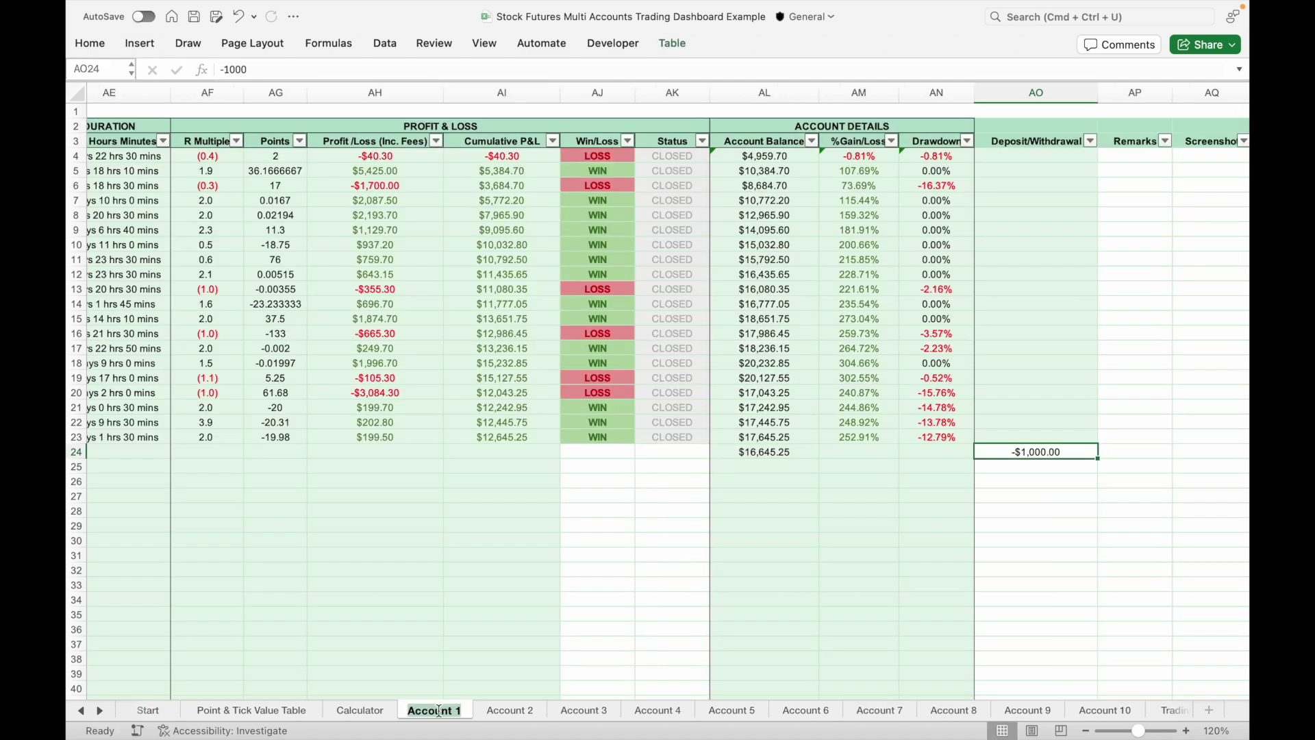
pyautogui.write('TOS')
pyautogui.press('Return')
pyautogui.press('super+z')
pyautogui.press('super+z')
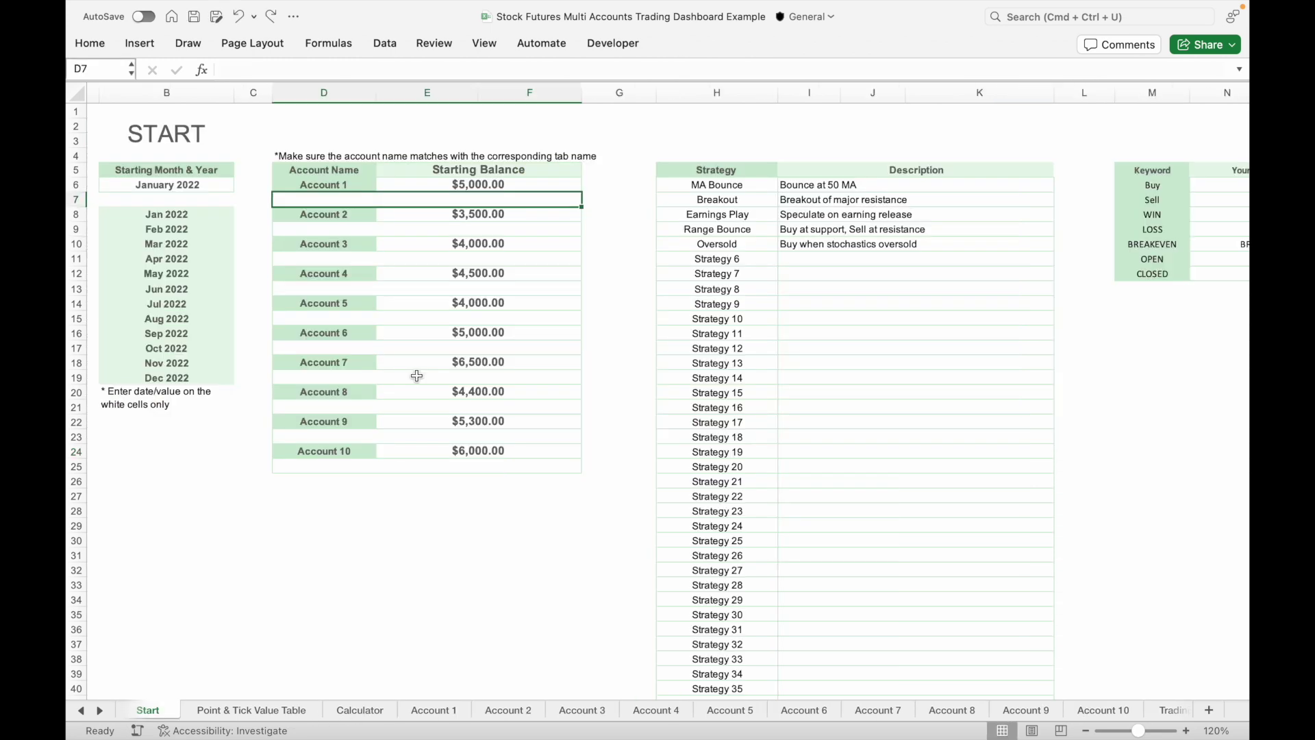
pyautogui.press('super+z')
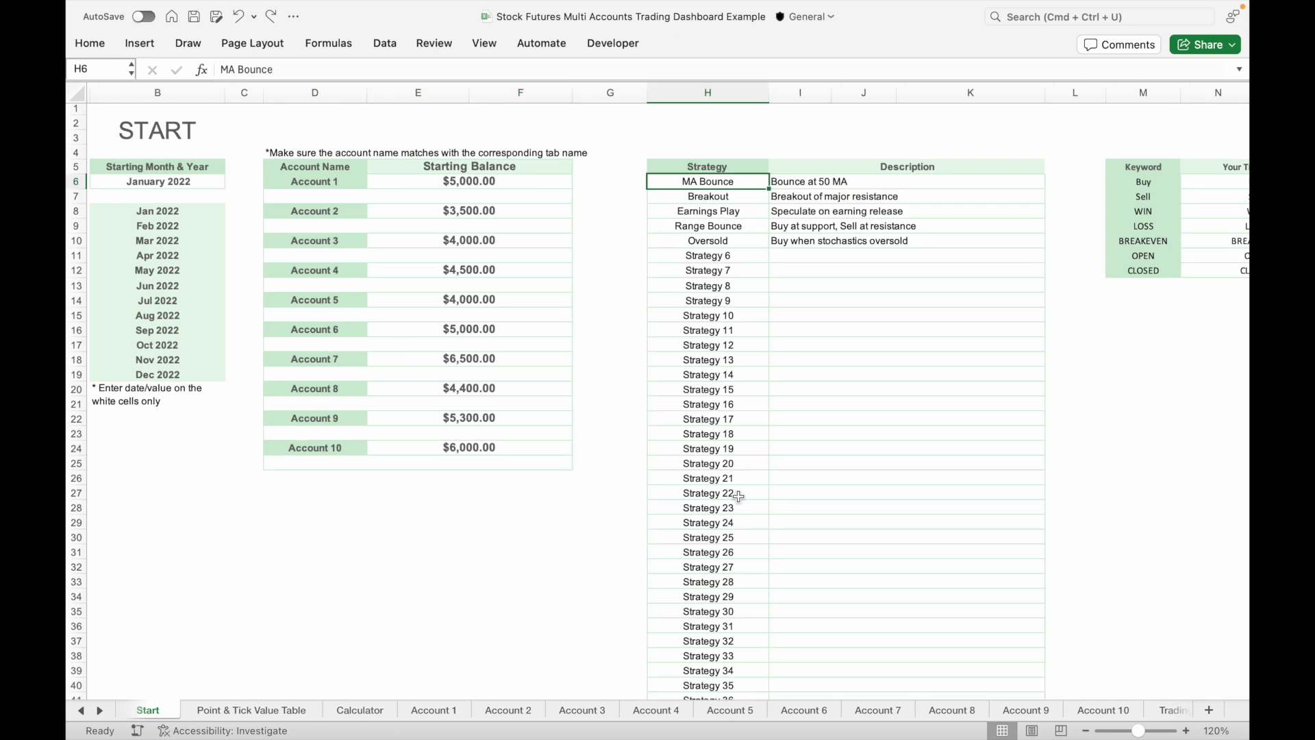
# - Review the Buy keyword's translation in the Keyword table, then switch to the Calculator sheet
pyautogui.hscroll(5, 739, 496)
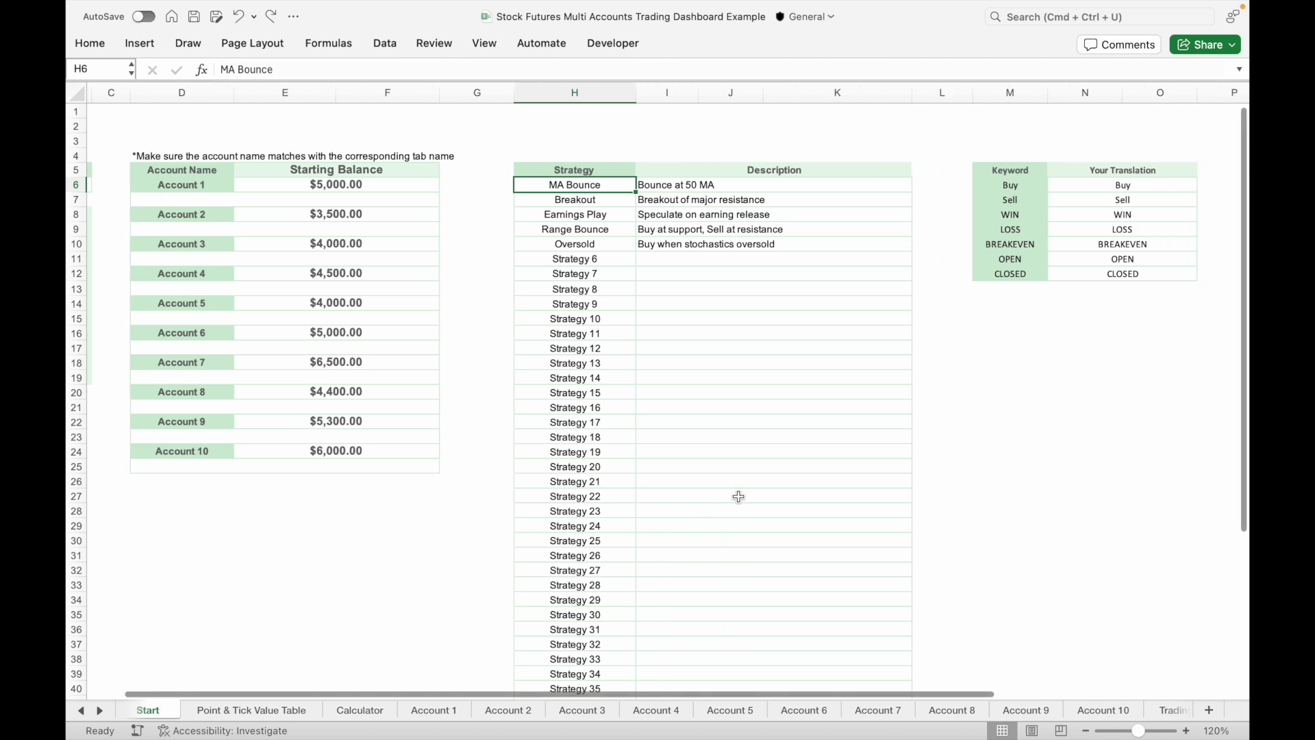
pyautogui.click(1001, 187)
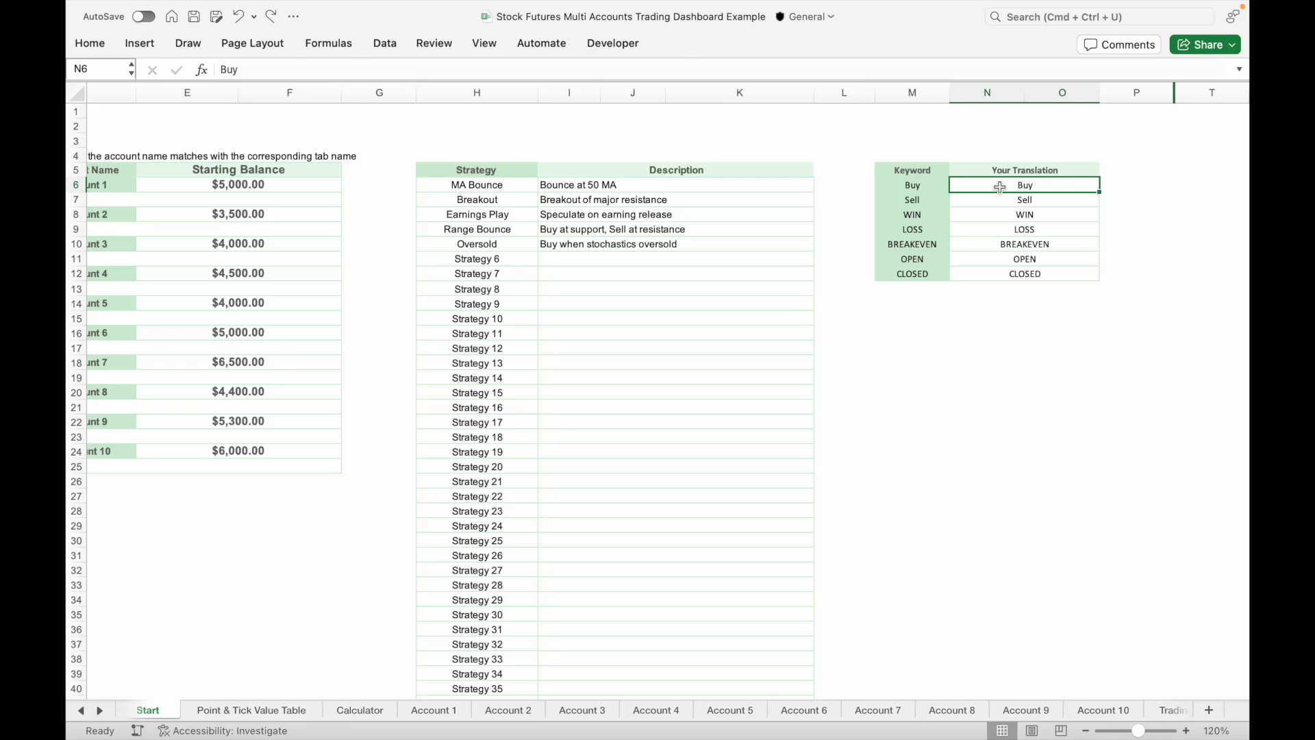
pyautogui.hotkey('ctrl', 'pagedown')
pyautogui.hotkey('ctrl', 'pagedown')
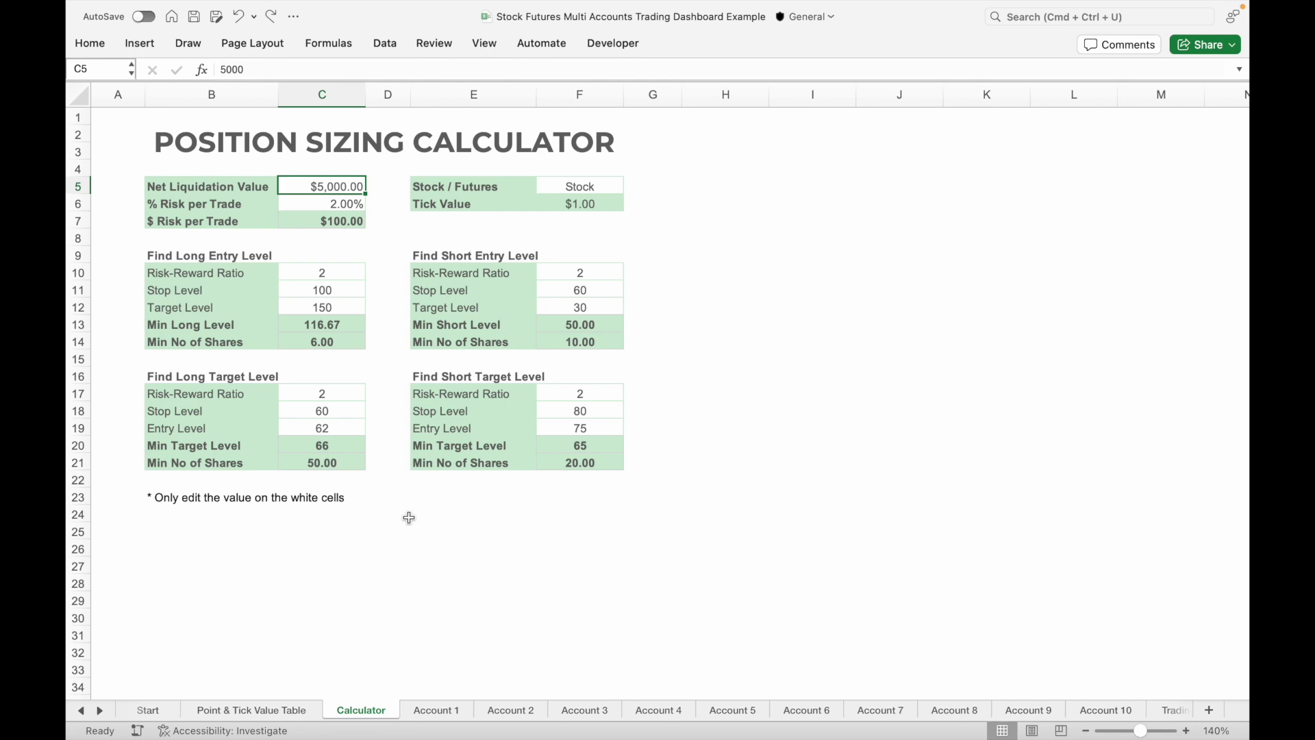
# - Go to the Point & Tick Value Table sheet listing currencies, energies, financials and grains
pyautogui.hotkey('ctrl', 'pageup')
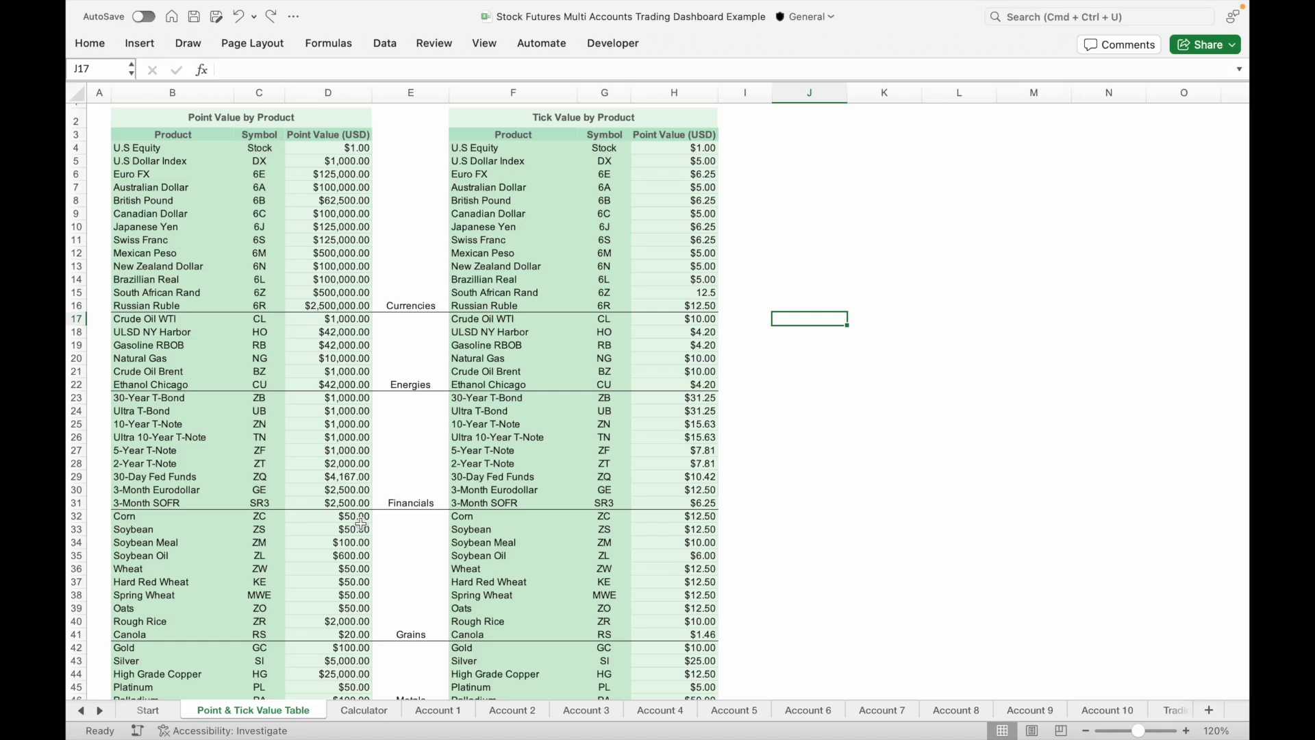
# - Move to the Account 1 sheet's open-position log of 20 trades
pyautogui.hotkey('ctrl', 'pagedown')
pyautogui.hotkey('ctrl', 'pagedown')
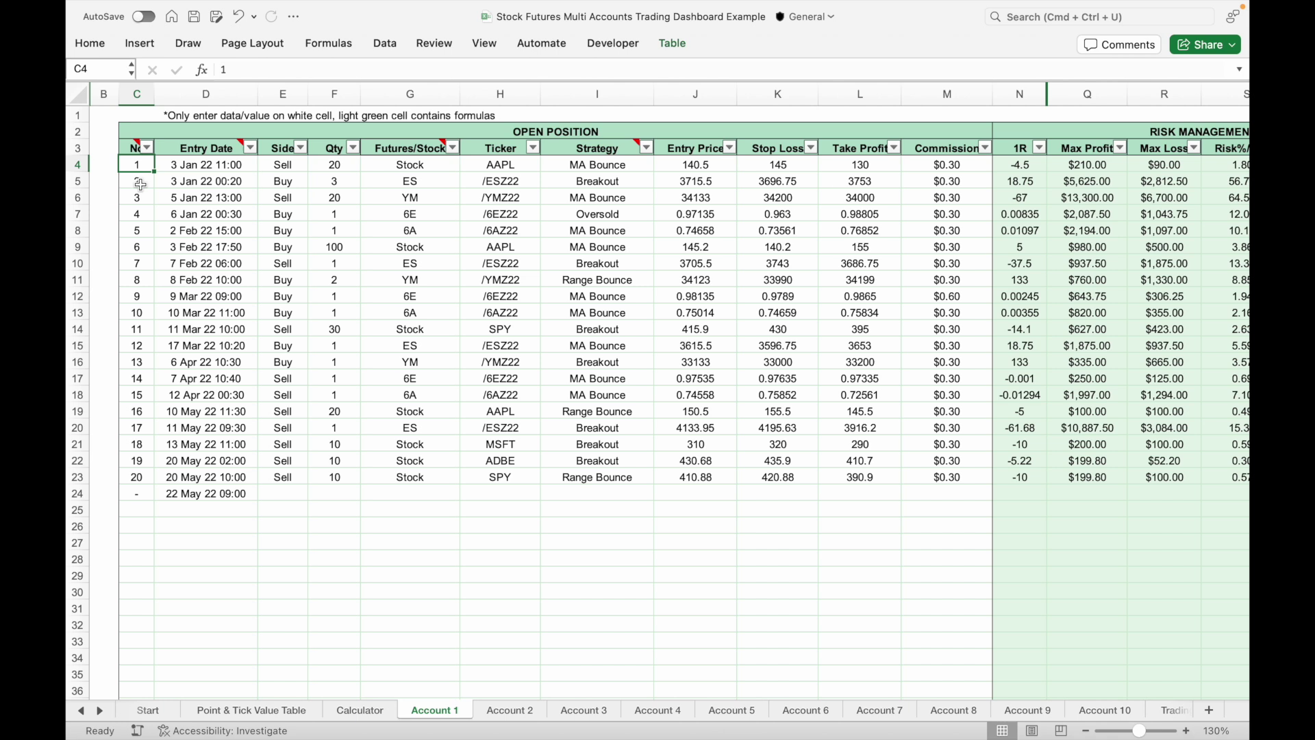
pyautogui.press('Right')
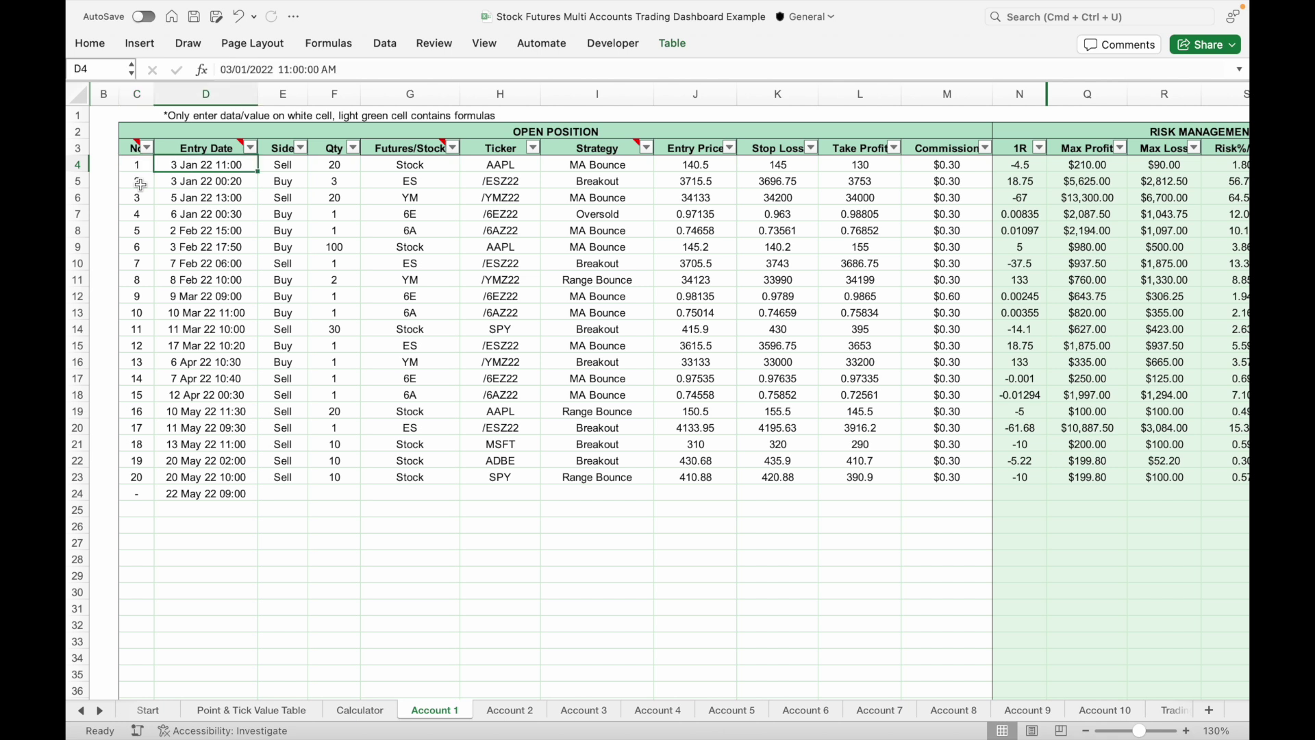
pyautogui.press('Right')
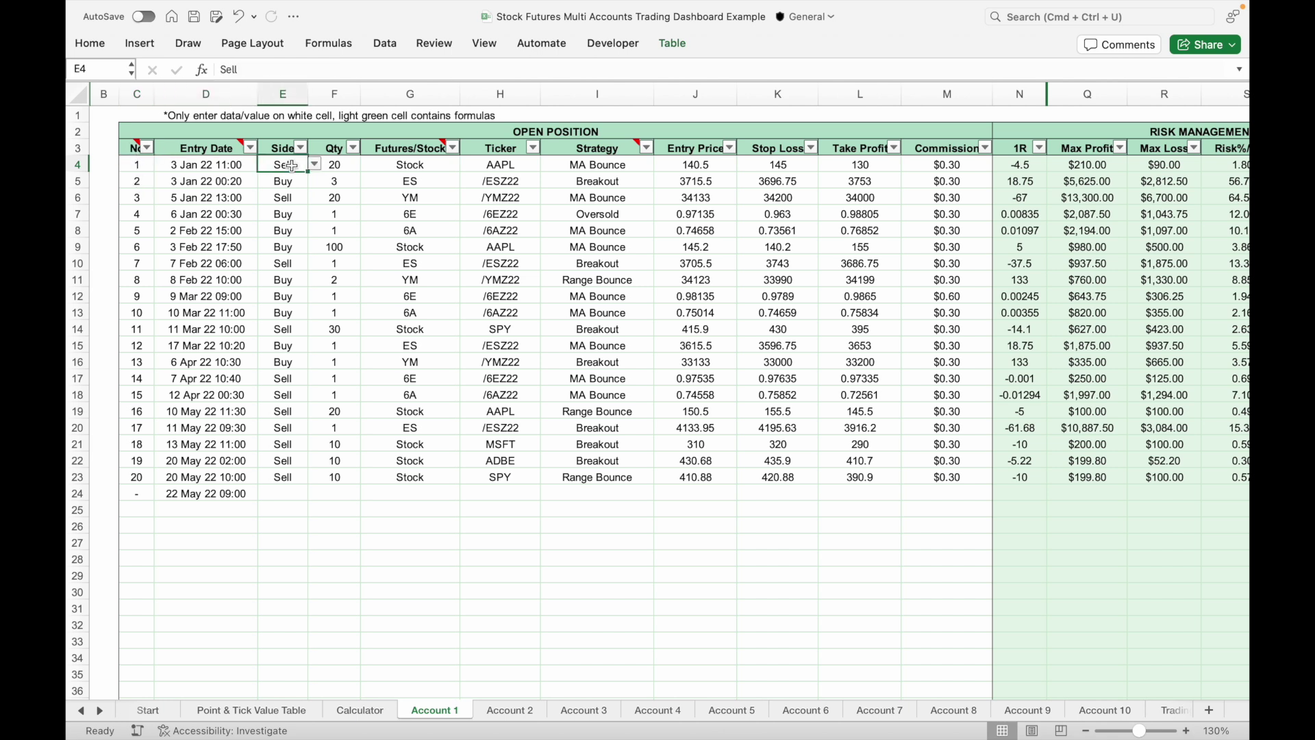
pyautogui.click(333, 164)
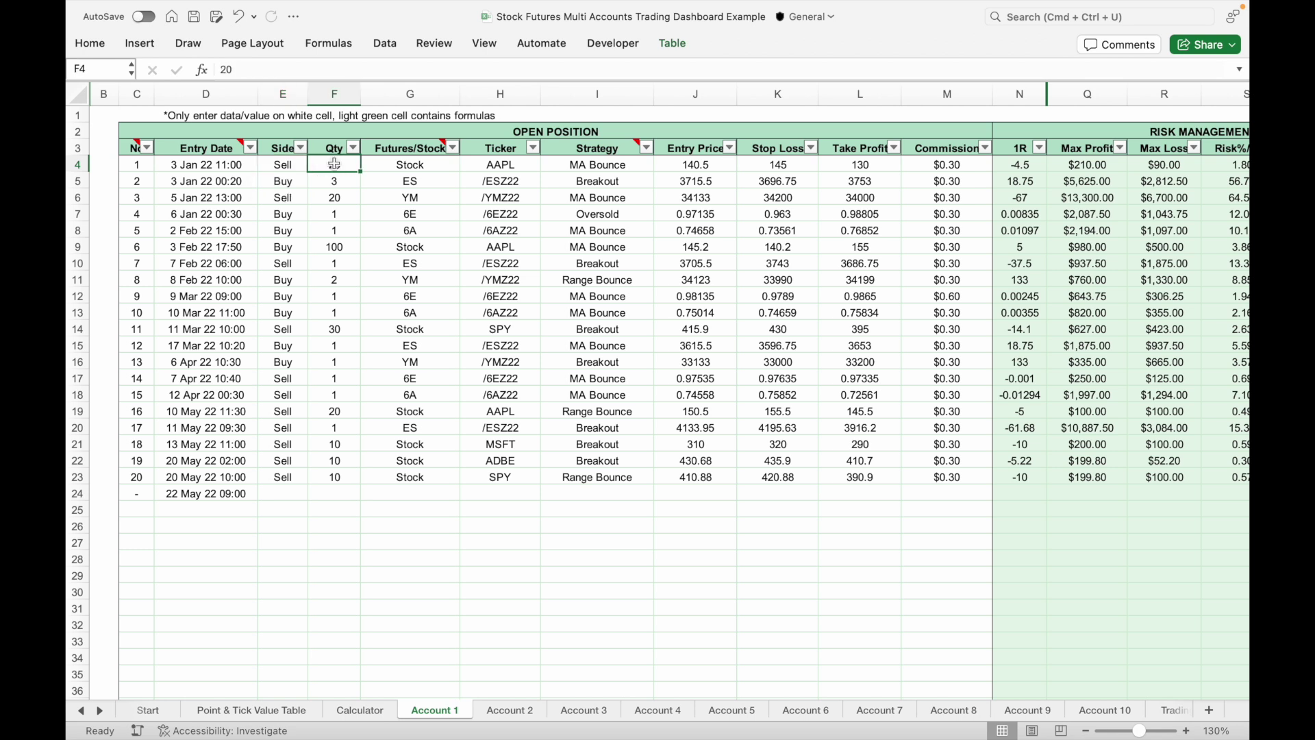
pyautogui.click(440, 168)
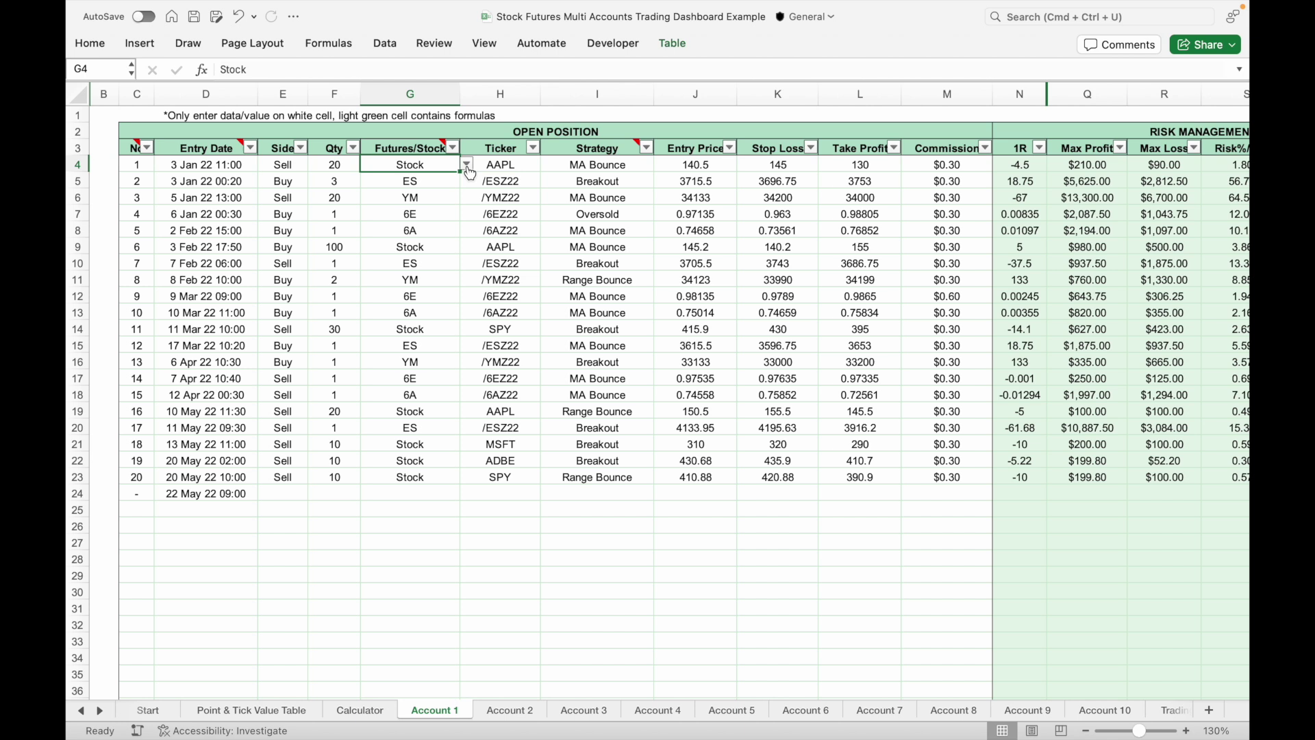
pyautogui.click(468, 165)
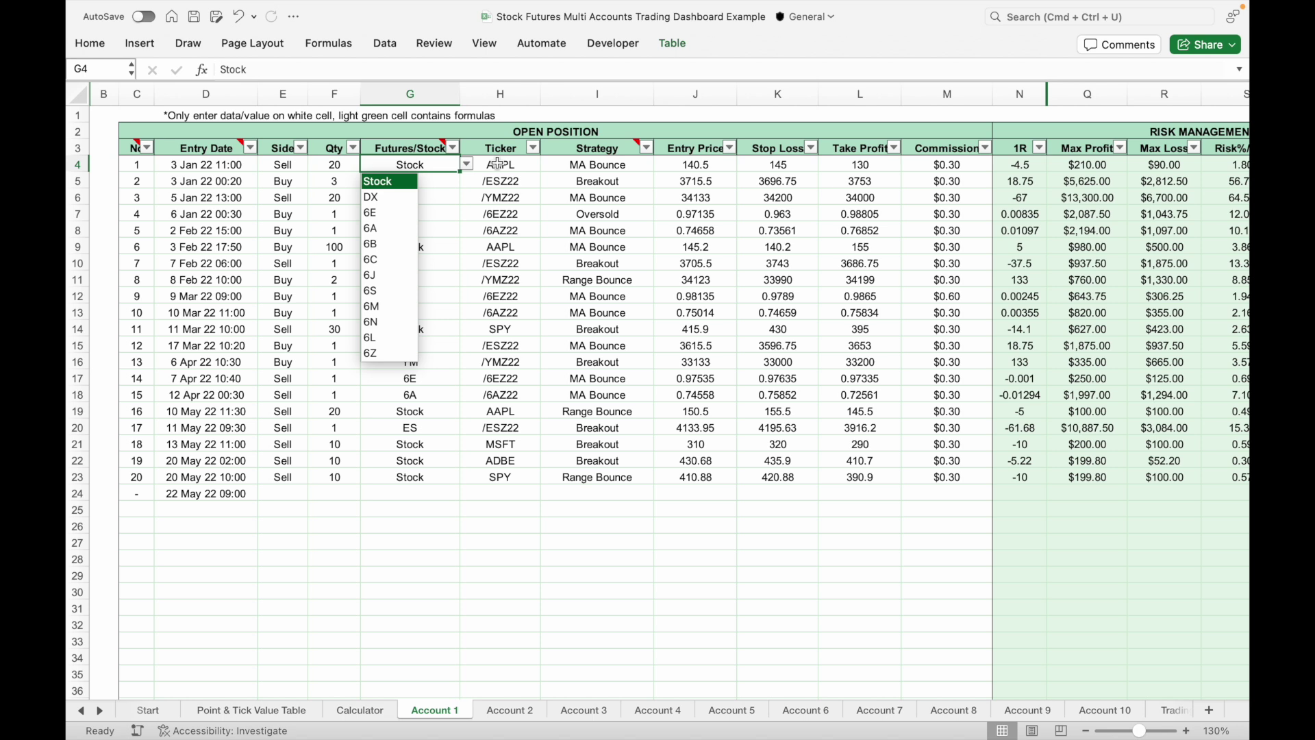
pyautogui.press('Escape')
pyautogui.click(591, 164)
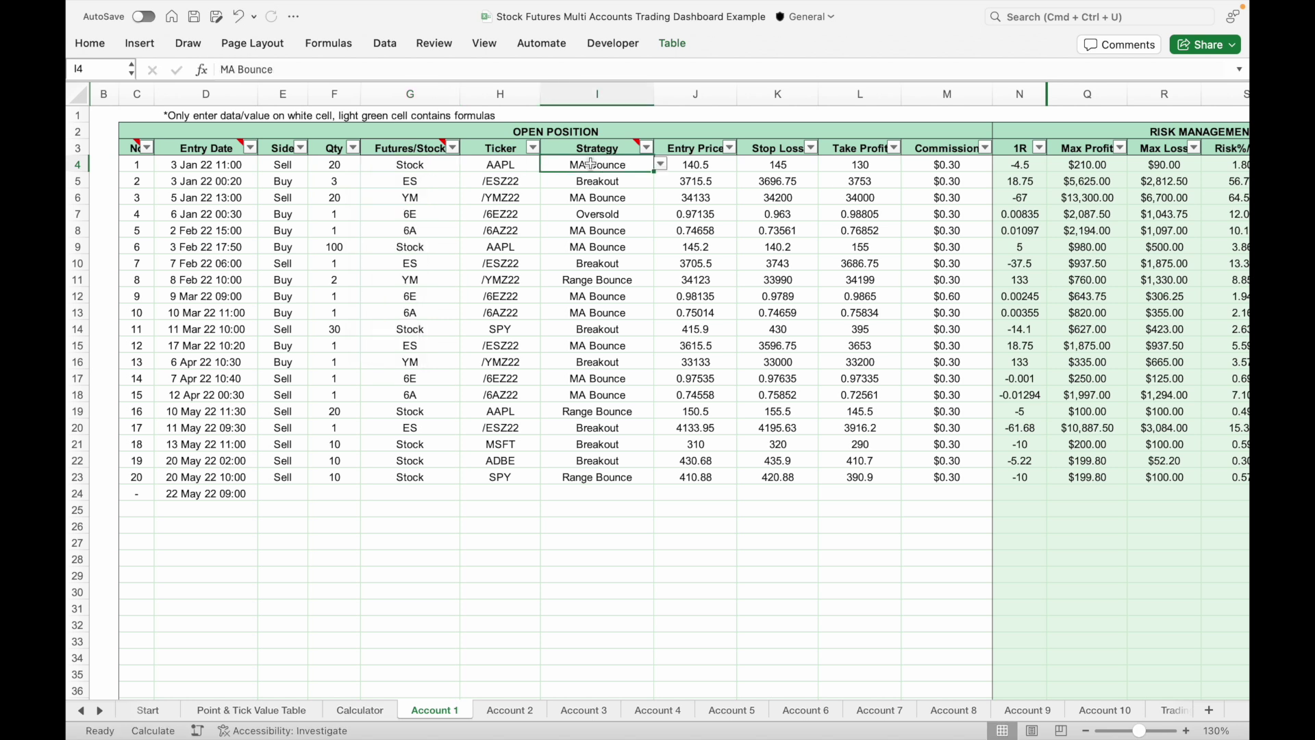
pyautogui.click(660, 164)
pyautogui.click(712, 165)
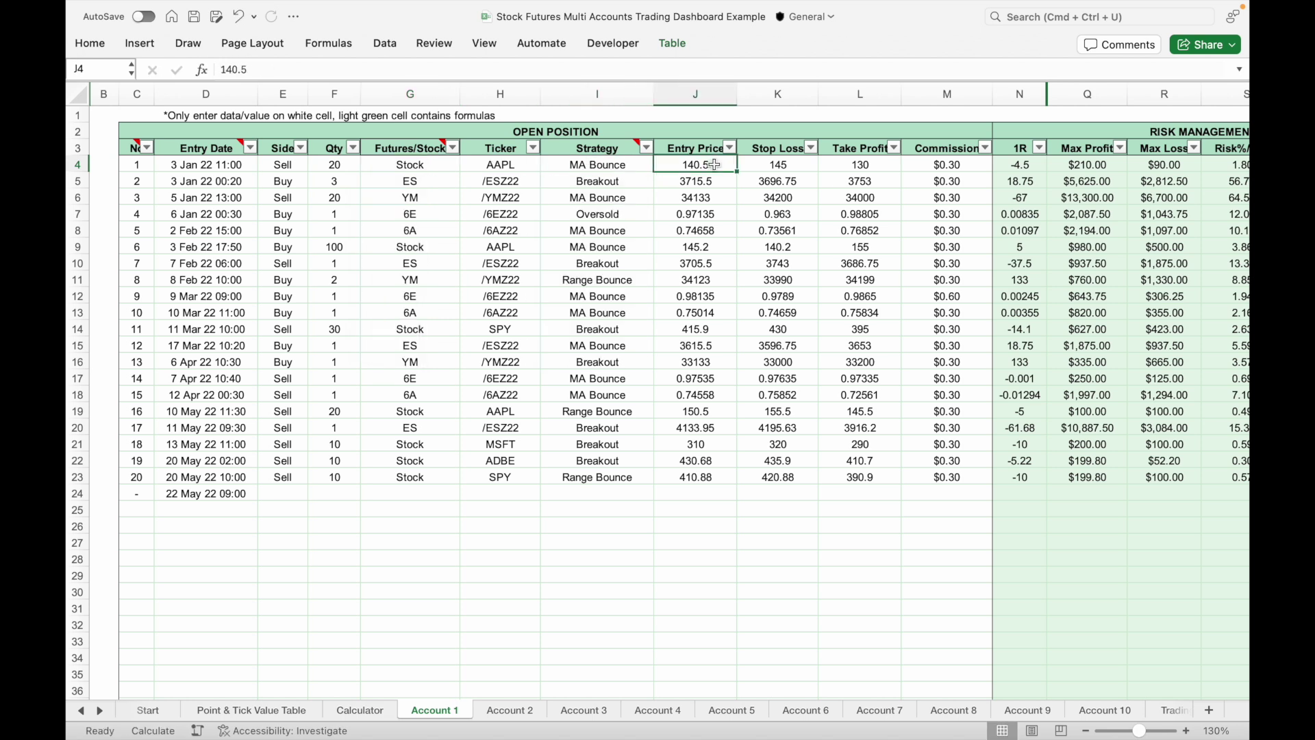
pyautogui.press('Right')
pyautogui.press('Right')
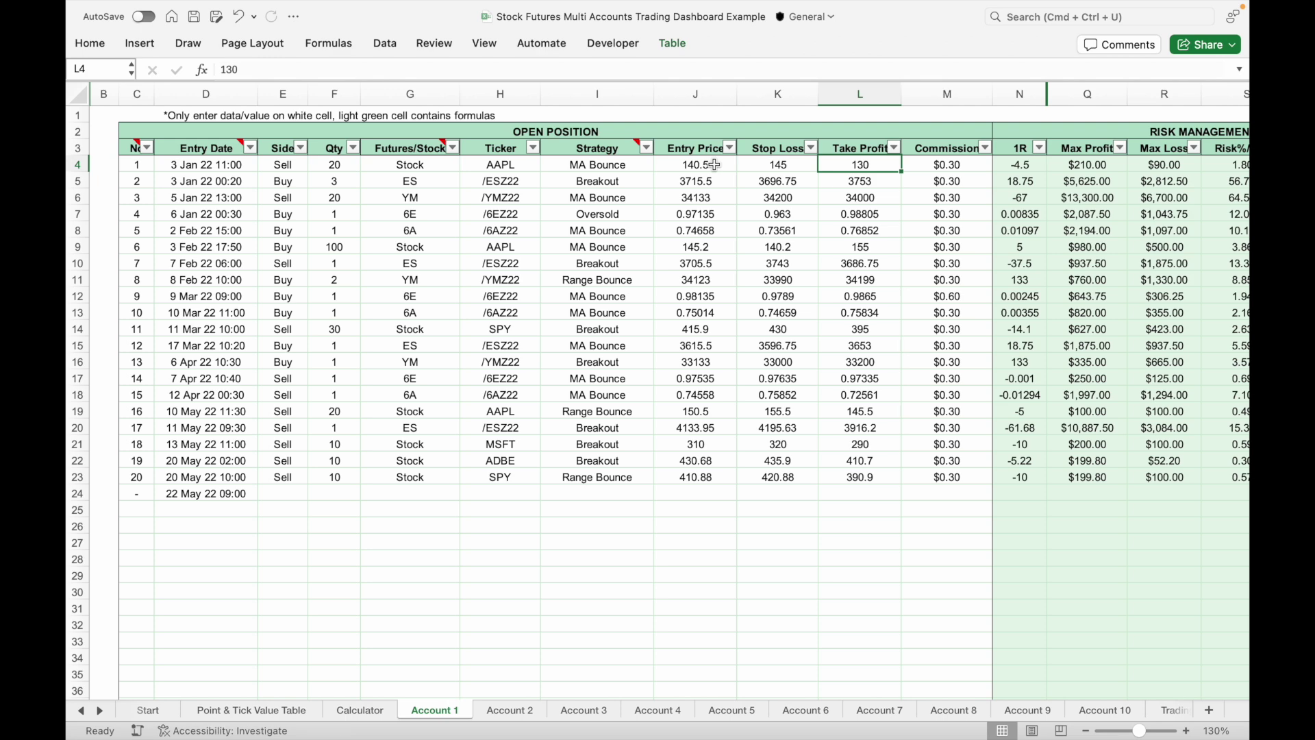
pyautogui.hscroll(7, 714, 165)
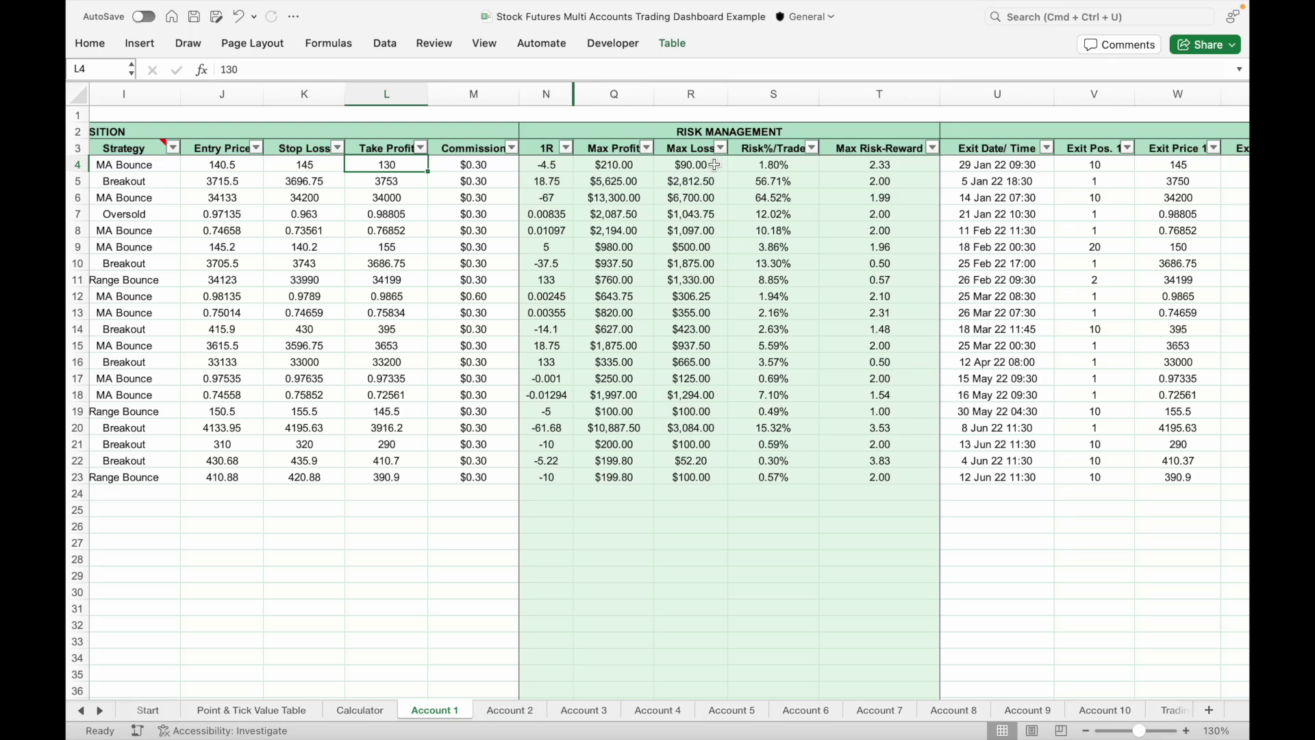
# - Scroll right to the Close Position and Duration columns (U–AF) of the Account 1 log
pyautogui.hscroll(10, 715, 164)
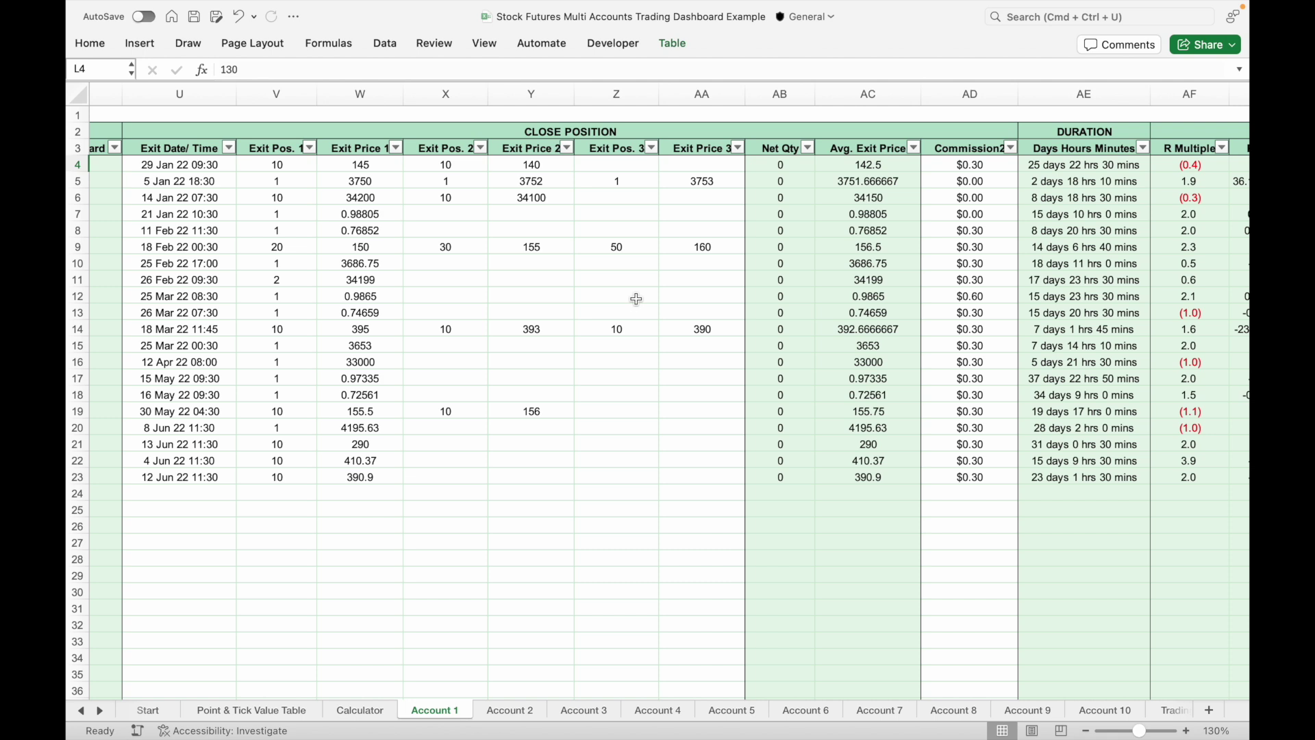
pyautogui.click(360, 94)
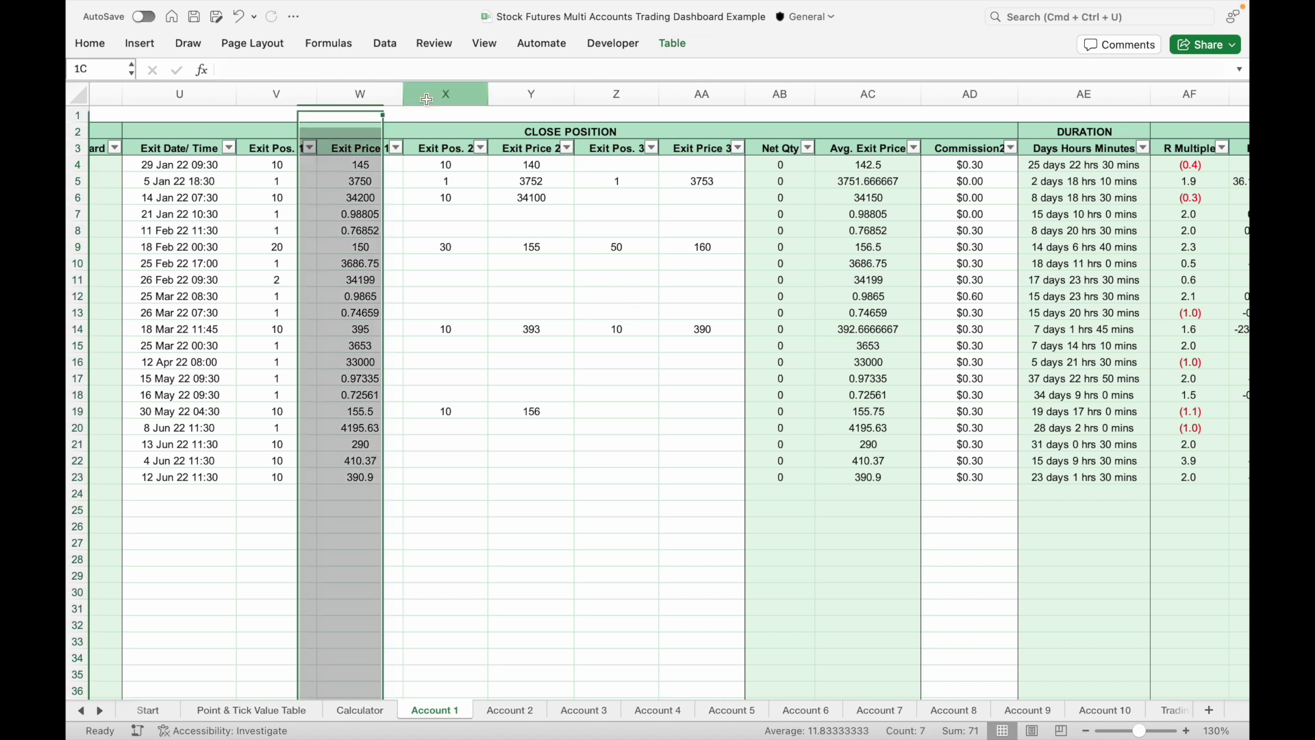
pyautogui.moveTo(446, 94); pyautogui.dragTo(696, 94)
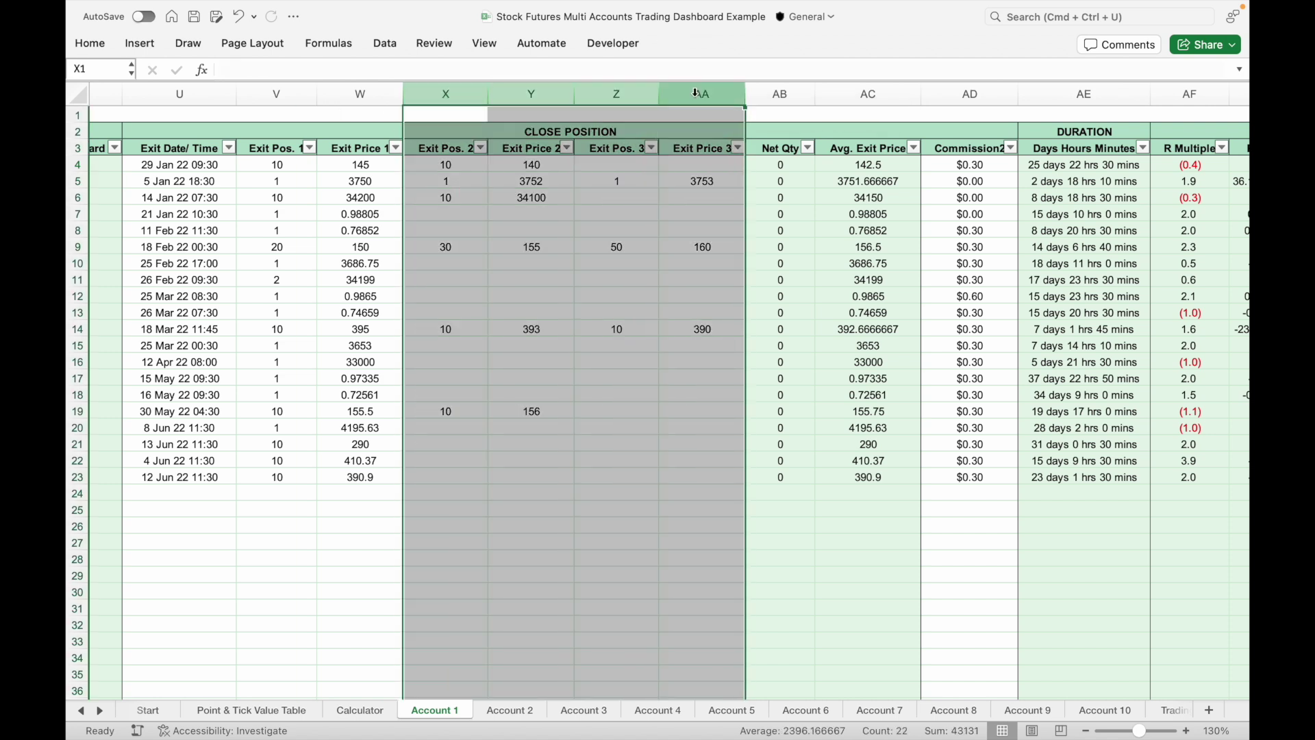
pyautogui.rightClick(696, 93)
pyautogui.click(723, 281)
pyautogui.press('super+z')
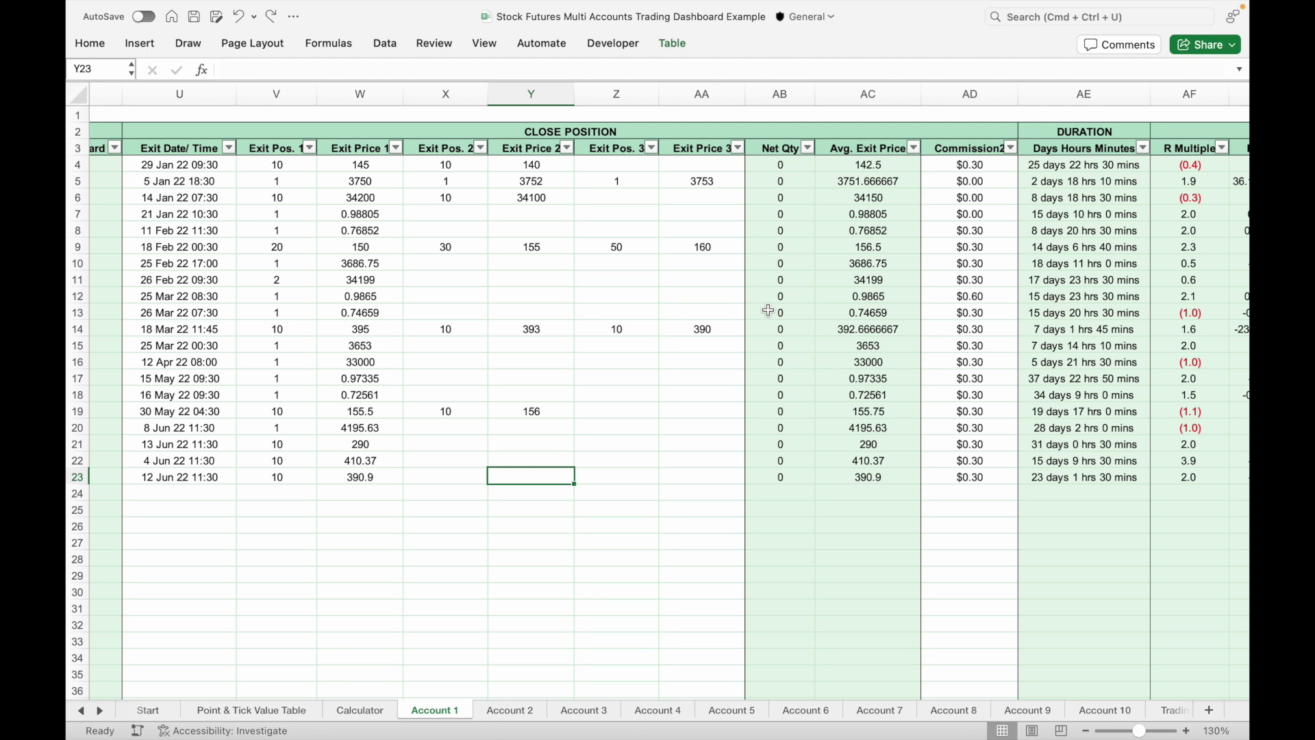
pyautogui.hscroll(5, 769, 311)
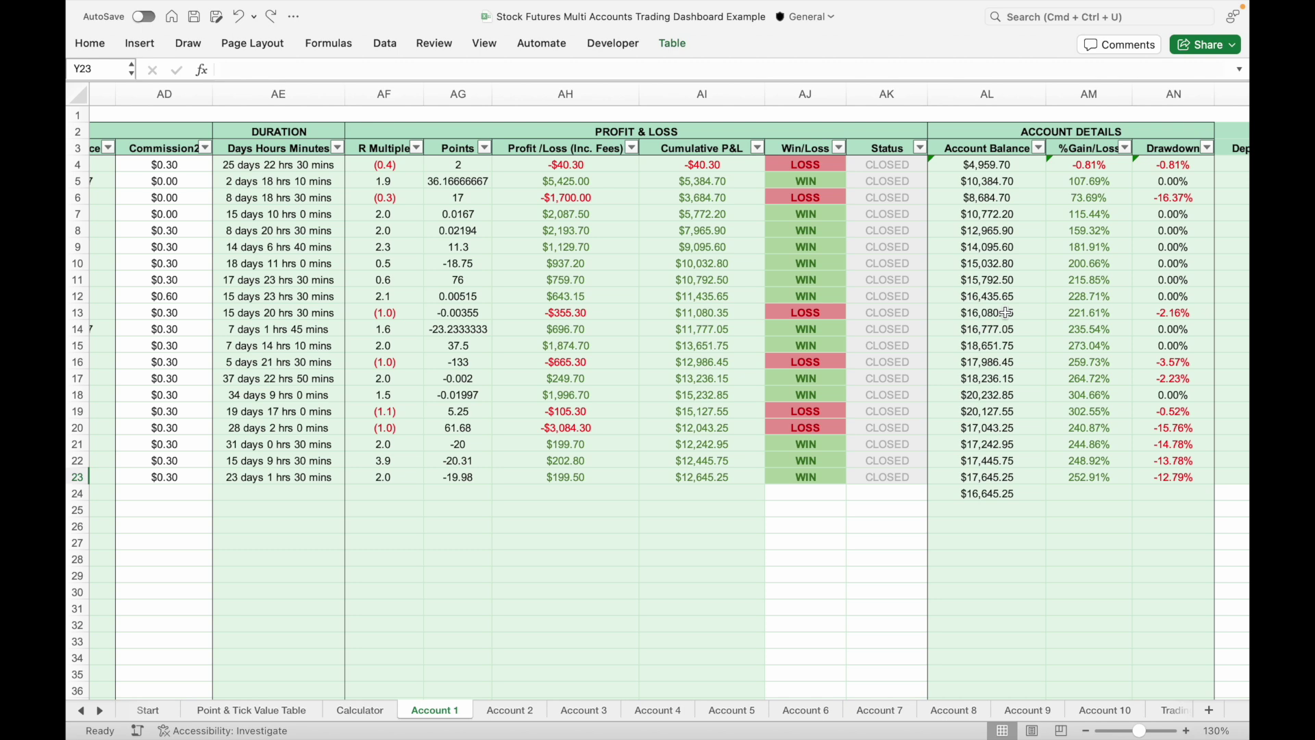
pyautogui.hscroll(5, 1006, 312)
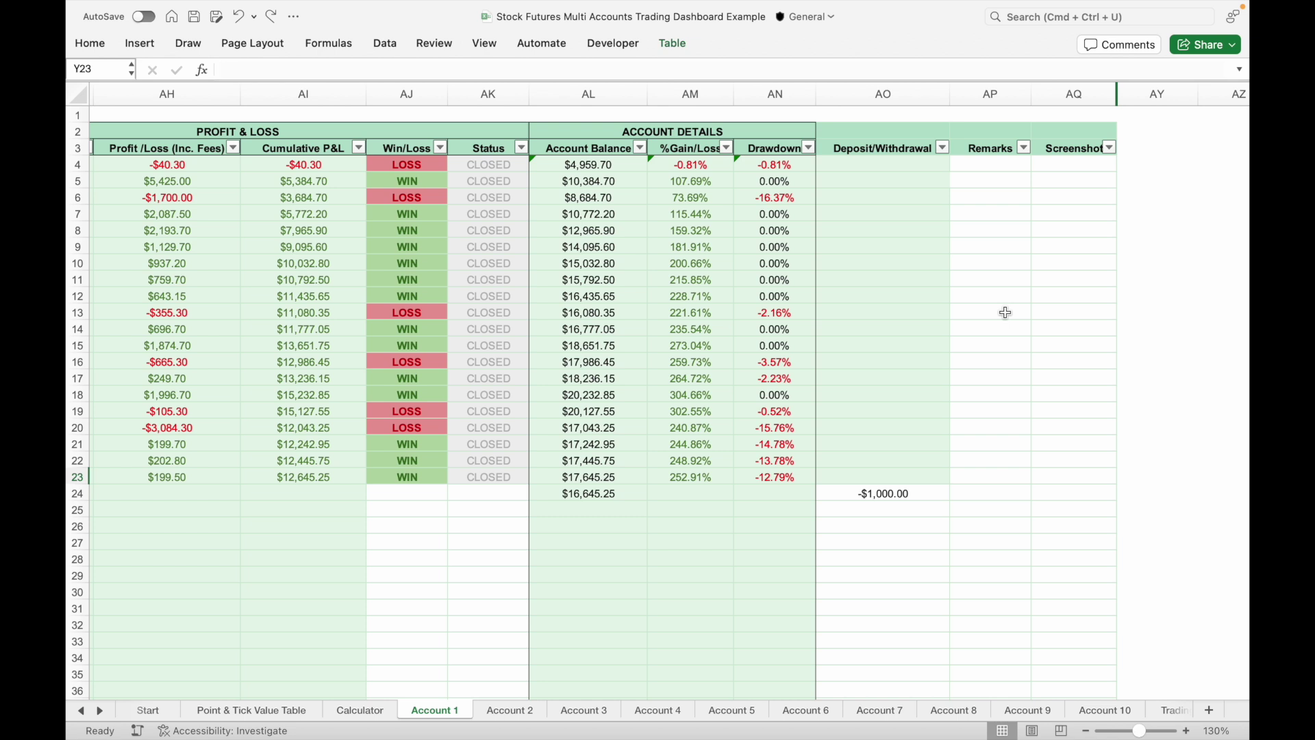
# - Find the next trade row and check the -1,000 withdrawal in AO24
pyautogui.hscroll(-15, 1005, 312)
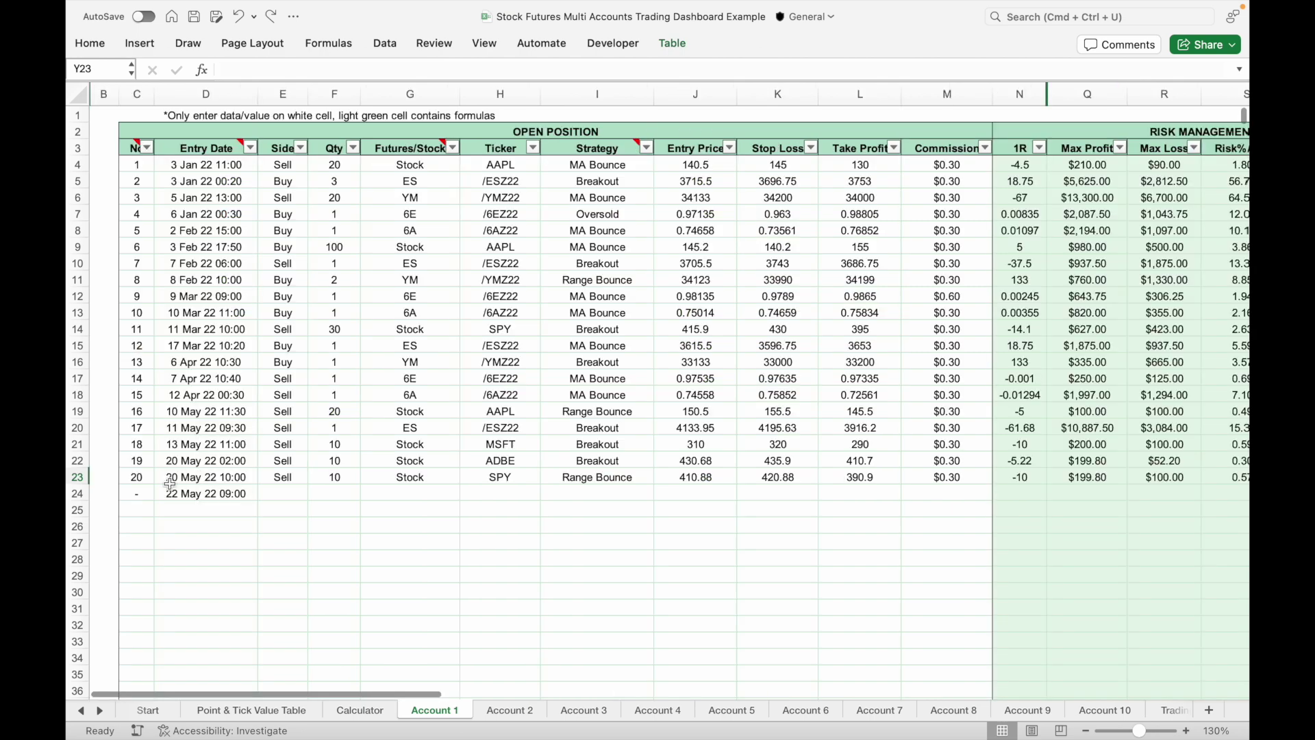
pyautogui.click(142, 493)
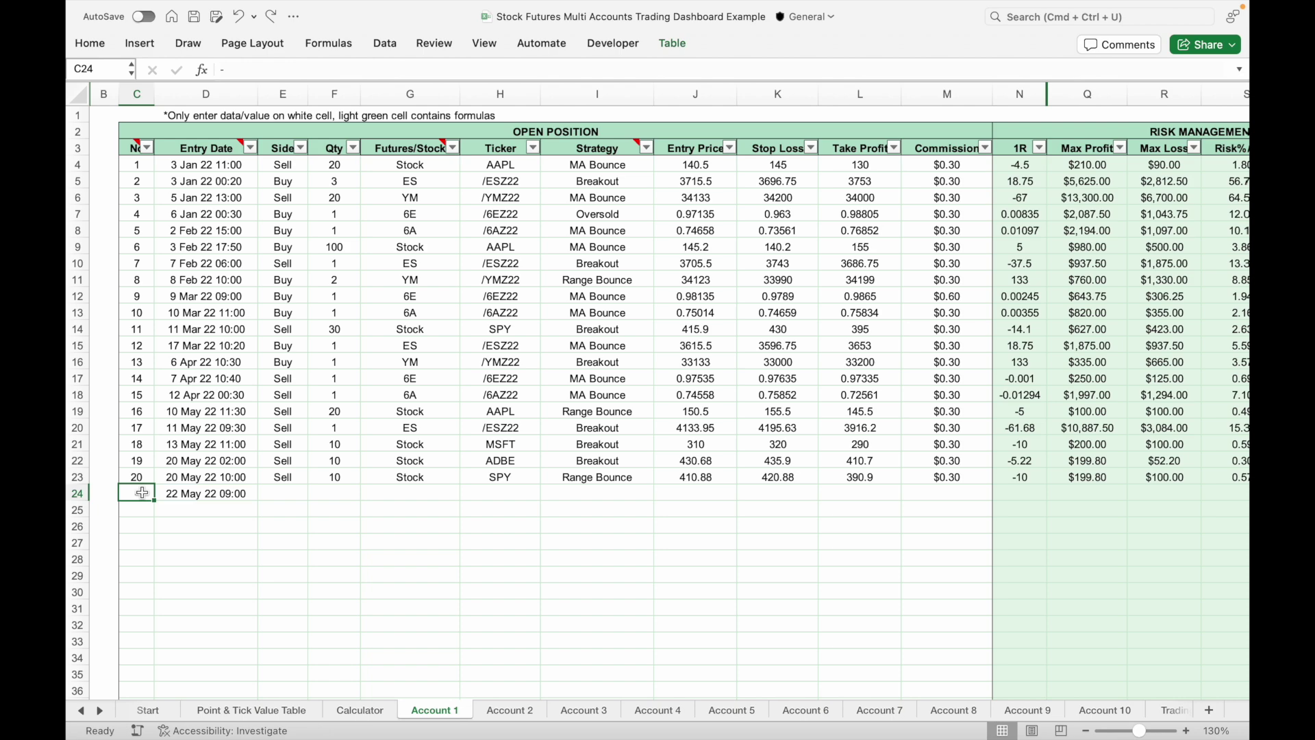
pyautogui.press('Right')
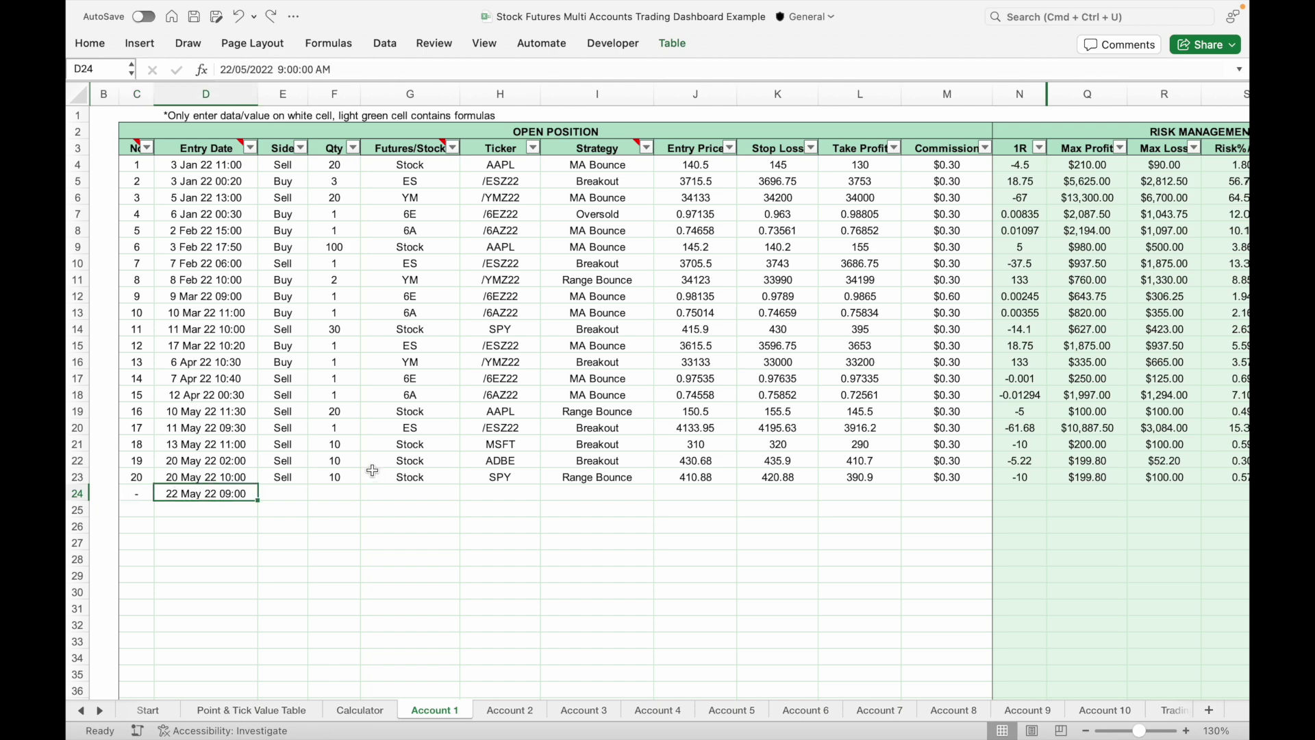
pyautogui.hscroll(15, 377, 471)
pyautogui.hscroll(8, 383, 470)
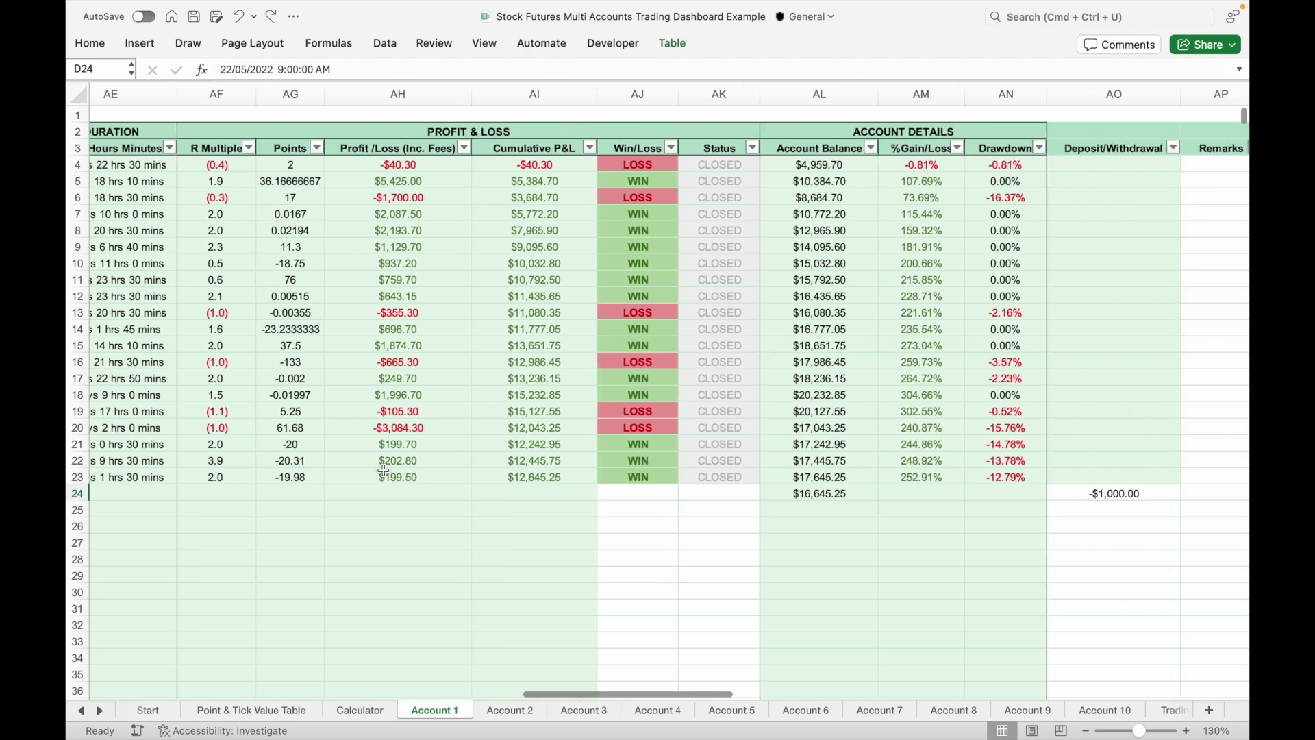
pyautogui.click(845, 498)
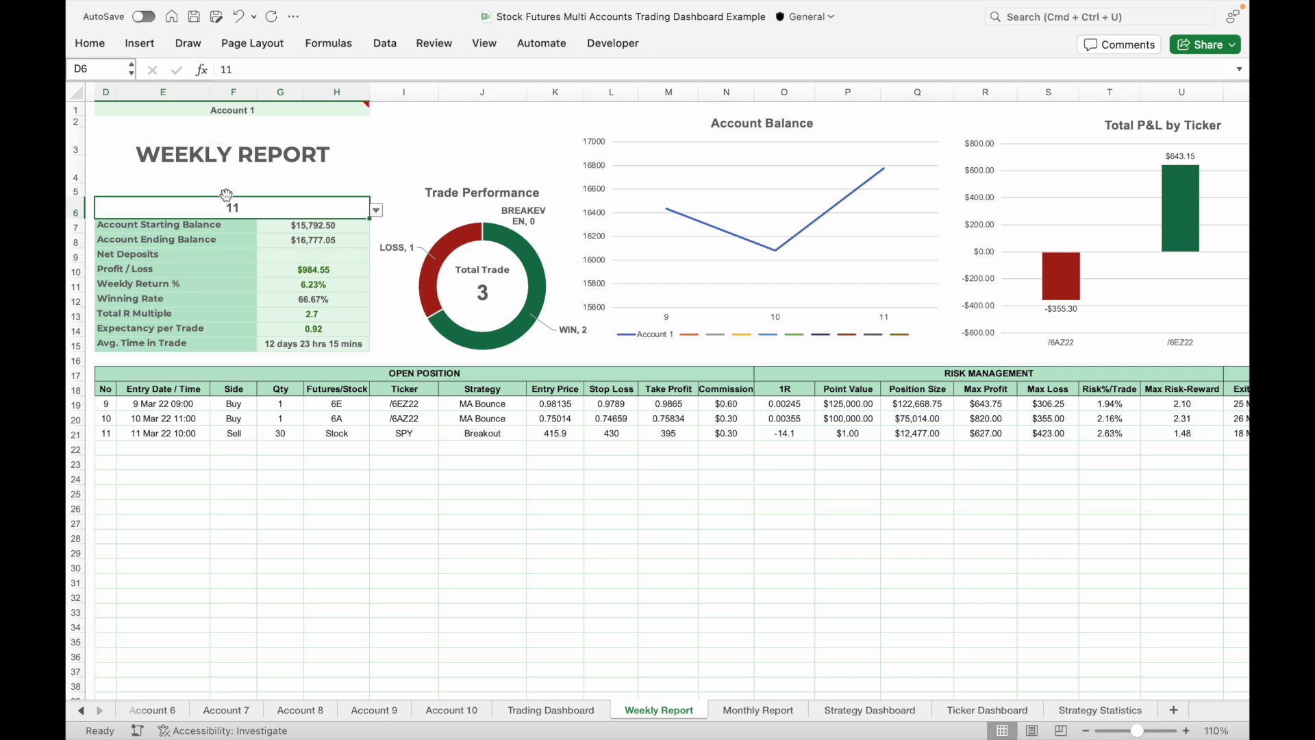
# - Switch the Weekly Report's D1 account to All Accounts, then to Account 2
pyautogui.click(271, 111)
pyautogui.click(377, 110)
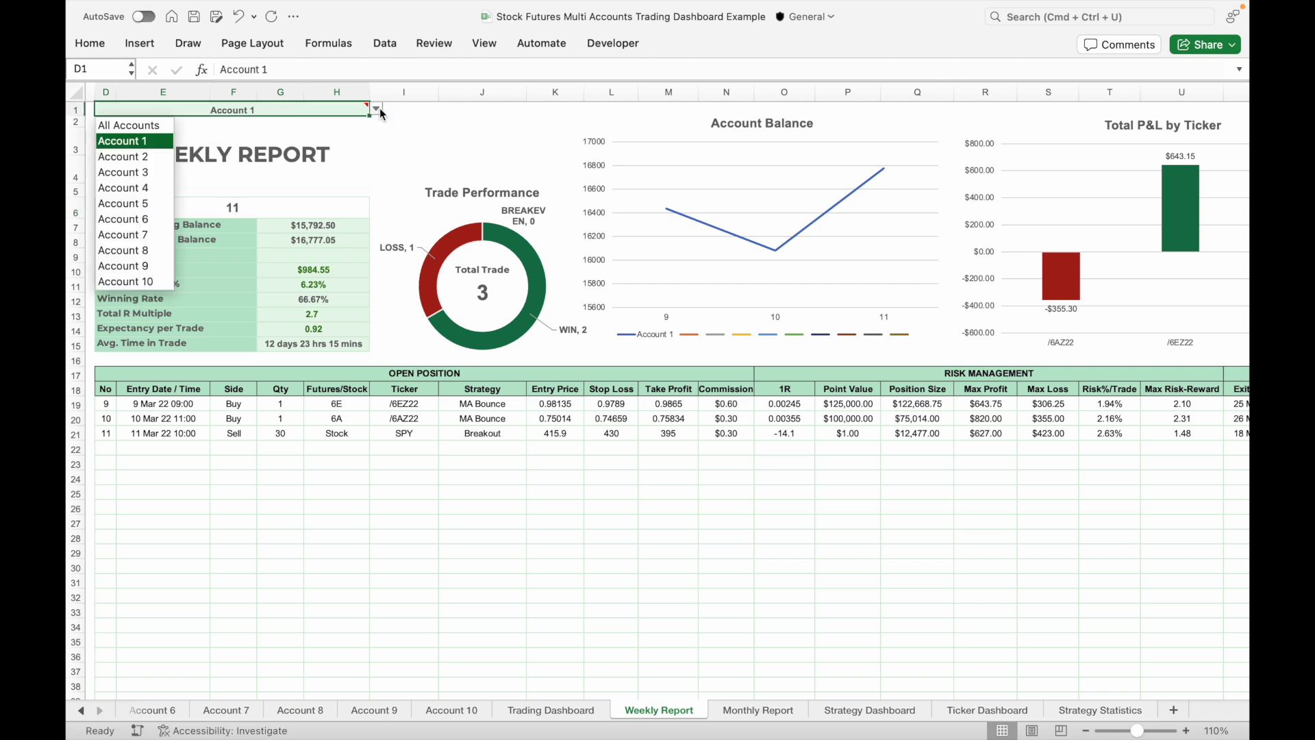
pyautogui.click(146, 126)
pyautogui.click(378, 110)
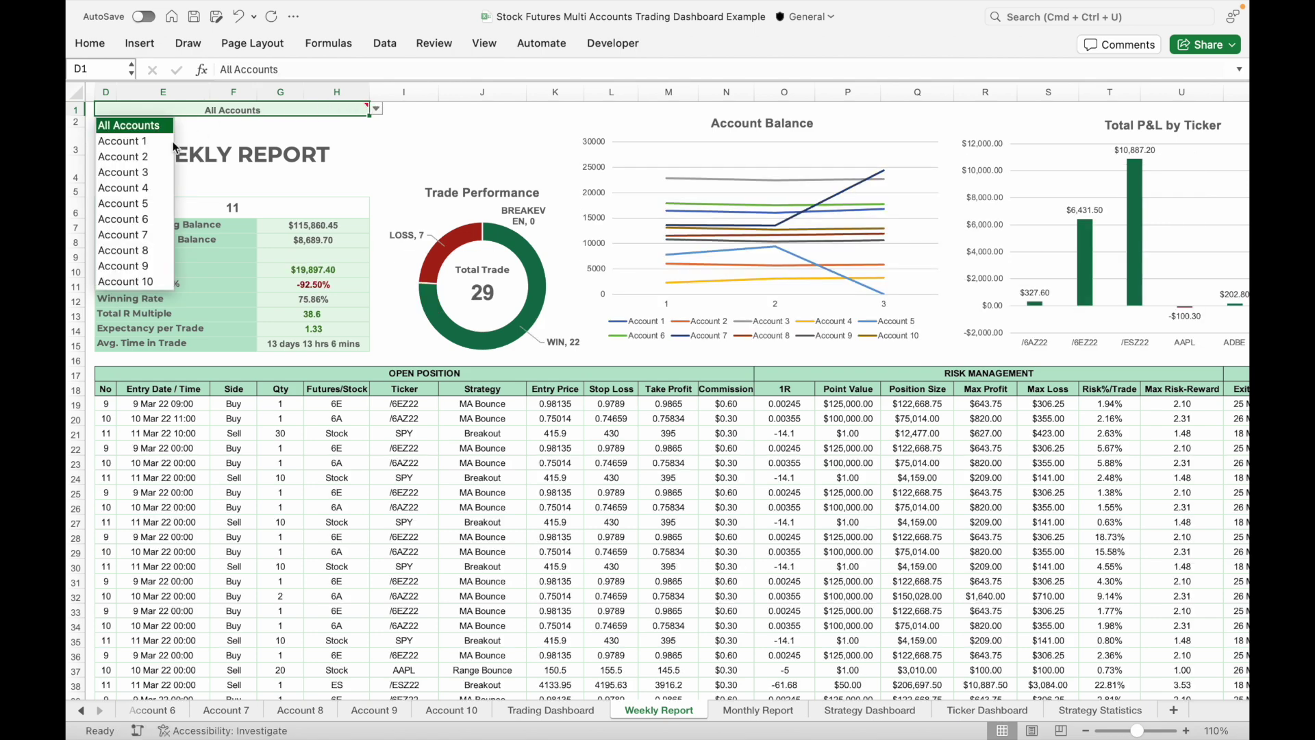
pyautogui.click(136, 157)
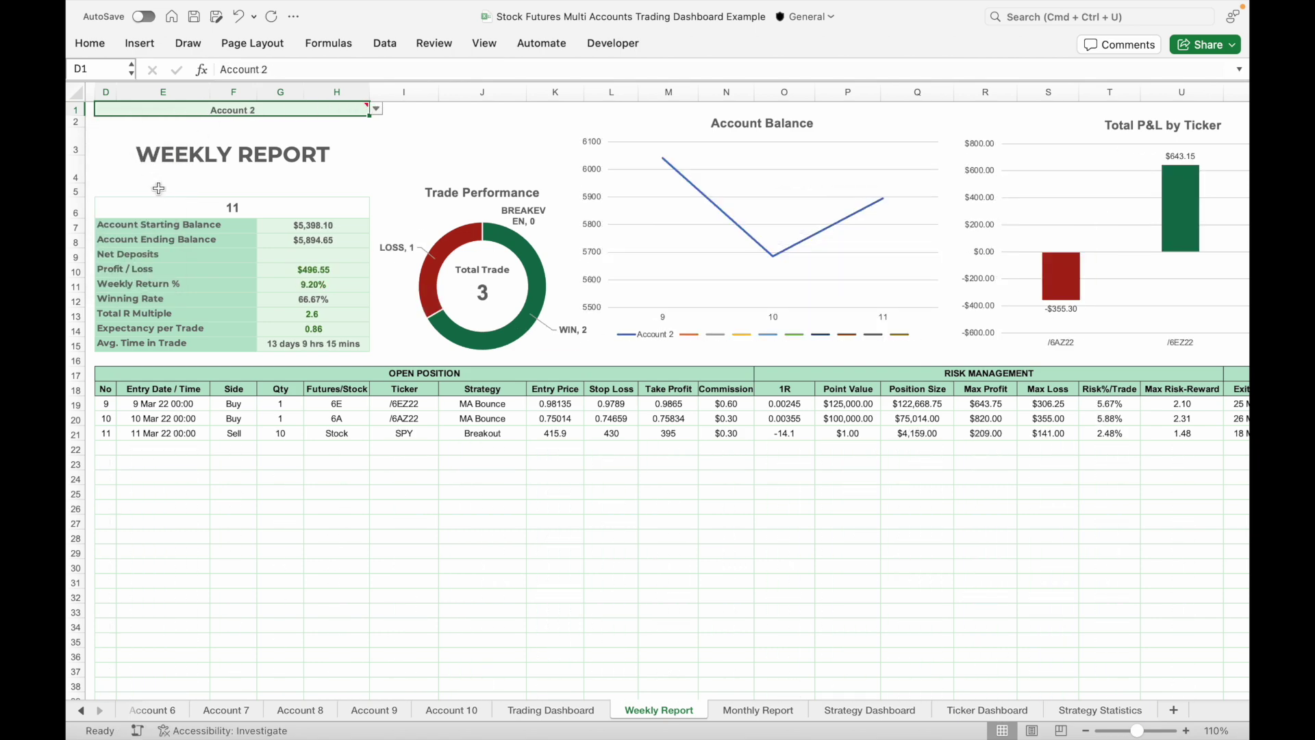
# - Set the Weekly Report's D6 week to 6 and scroll across the report
pyautogui.click(162, 203)
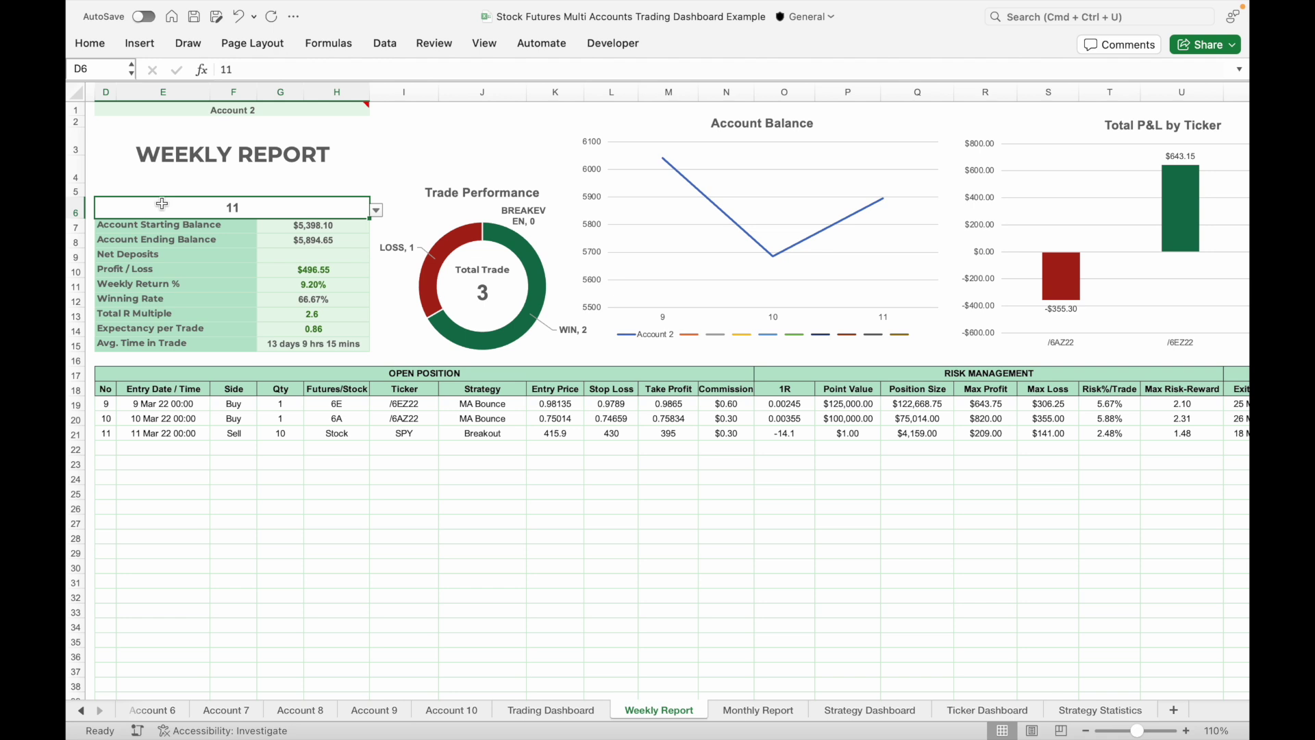
pyautogui.click(378, 210)
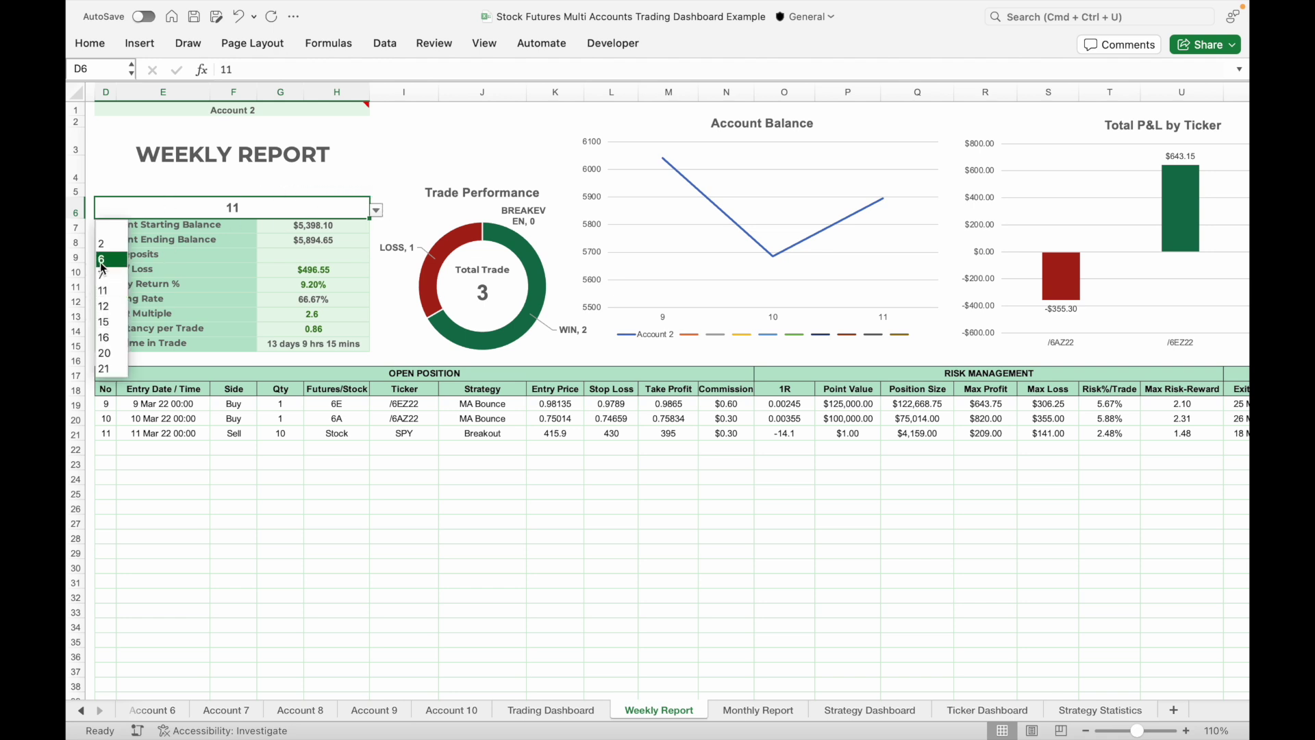
pyautogui.click(102, 260)
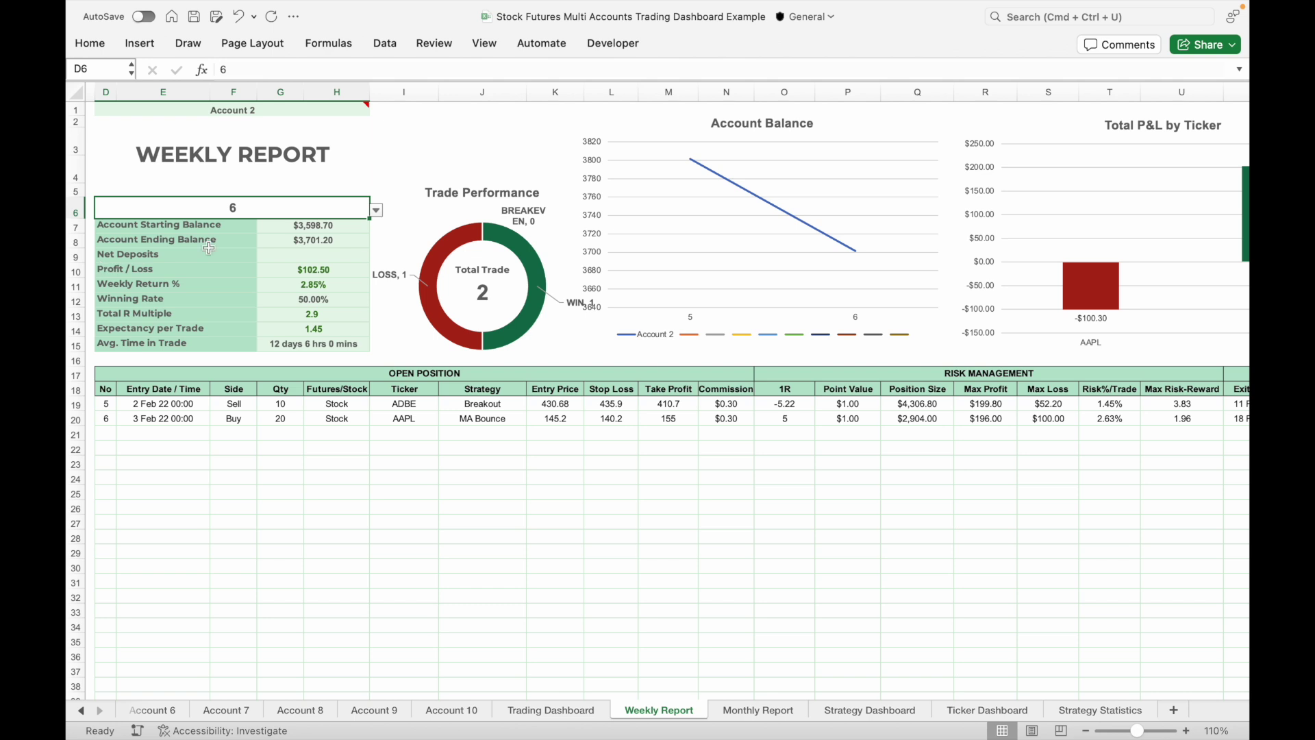
pyautogui.hscroll(10, 355, 276)
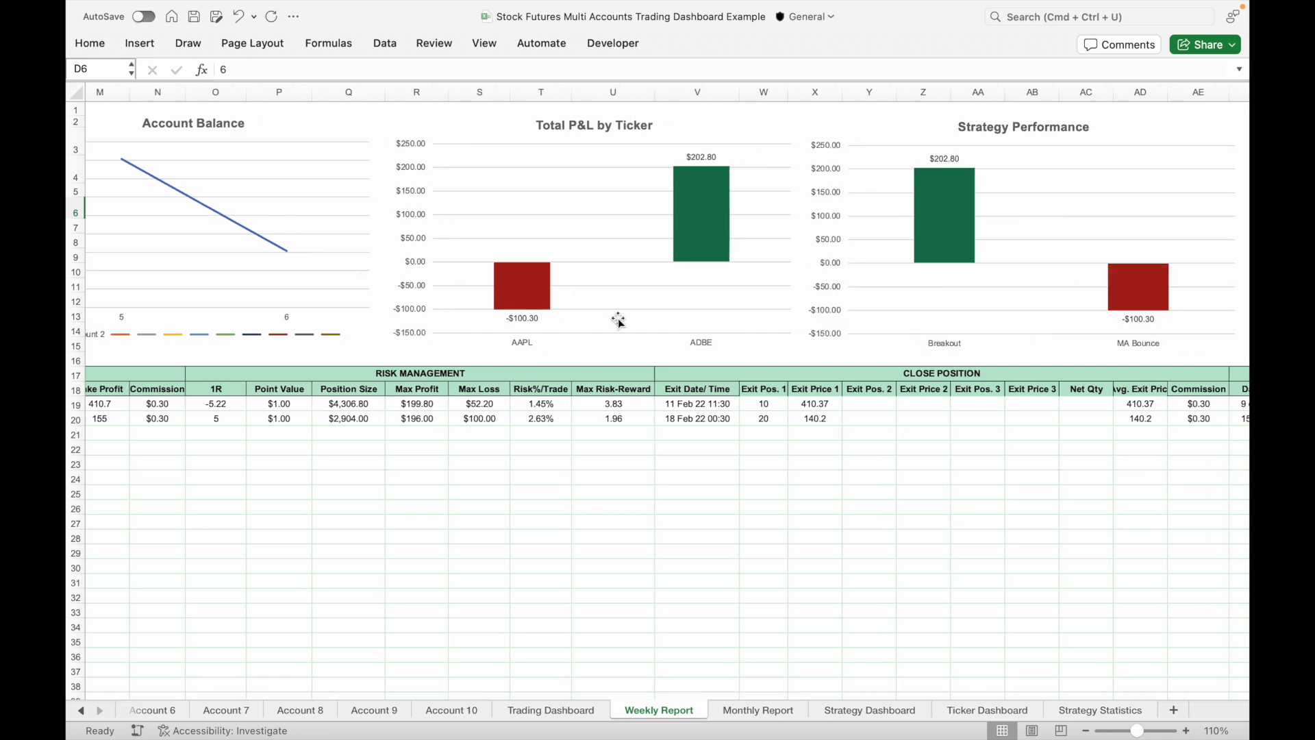
pyautogui.hscroll(10, 618, 320)
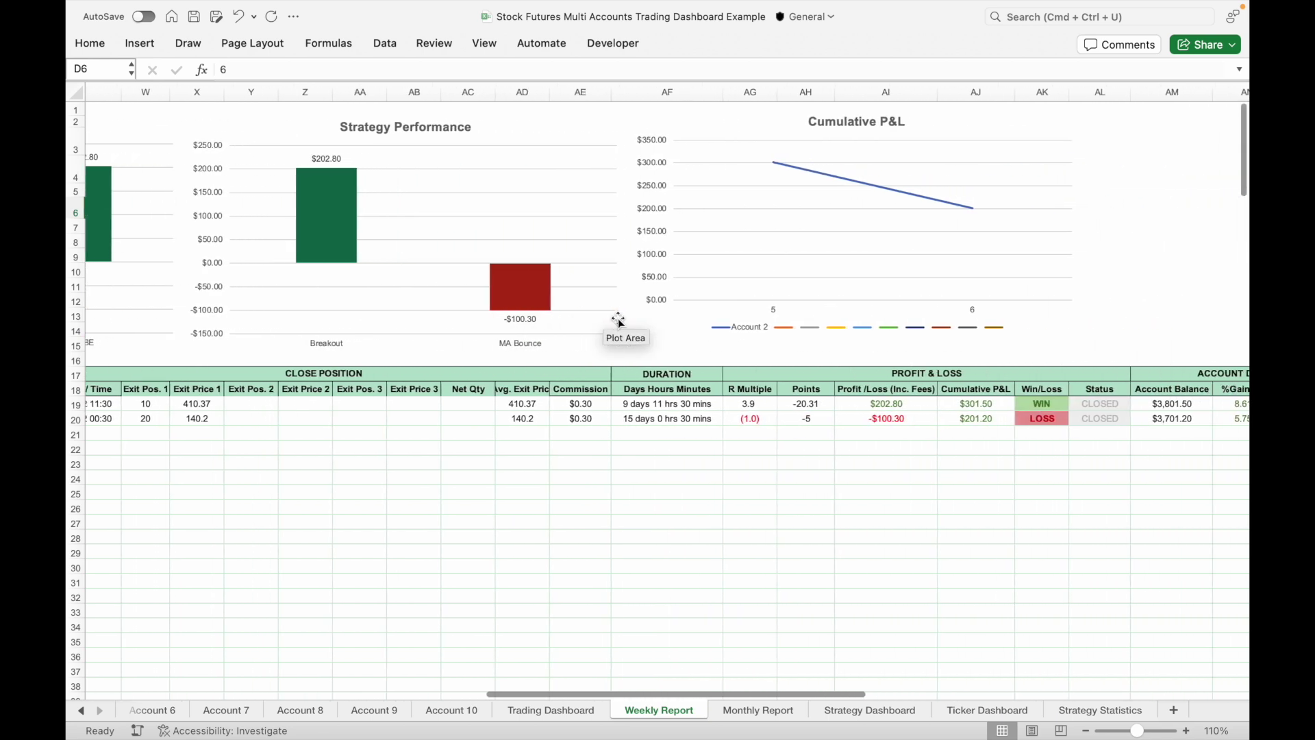
pyautogui.hscroll(3, 619, 320)
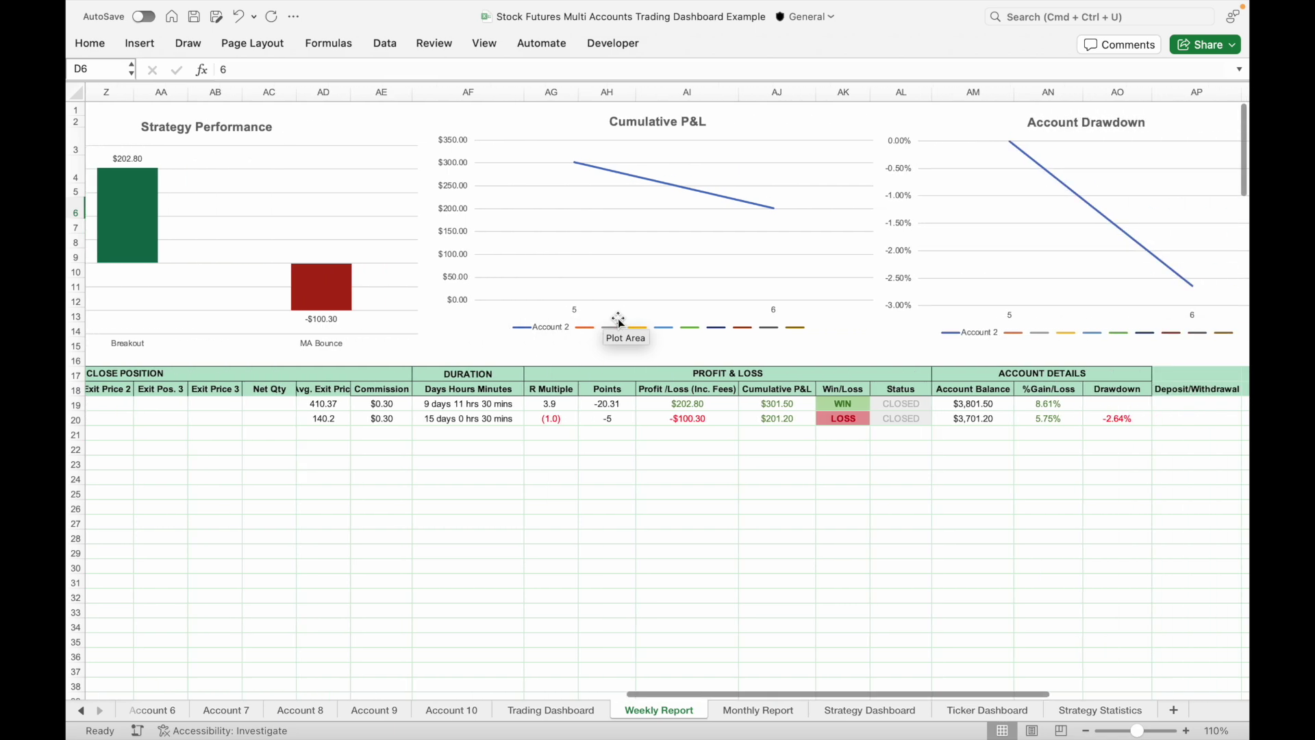
pyautogui.hscroll(5, 619, 320)
# - Go to the Monthly Report, scroll through its January 2022 charts, then open the Strategy Dashboard
pyautogui.hotkey('ctrl', 'pagedown')
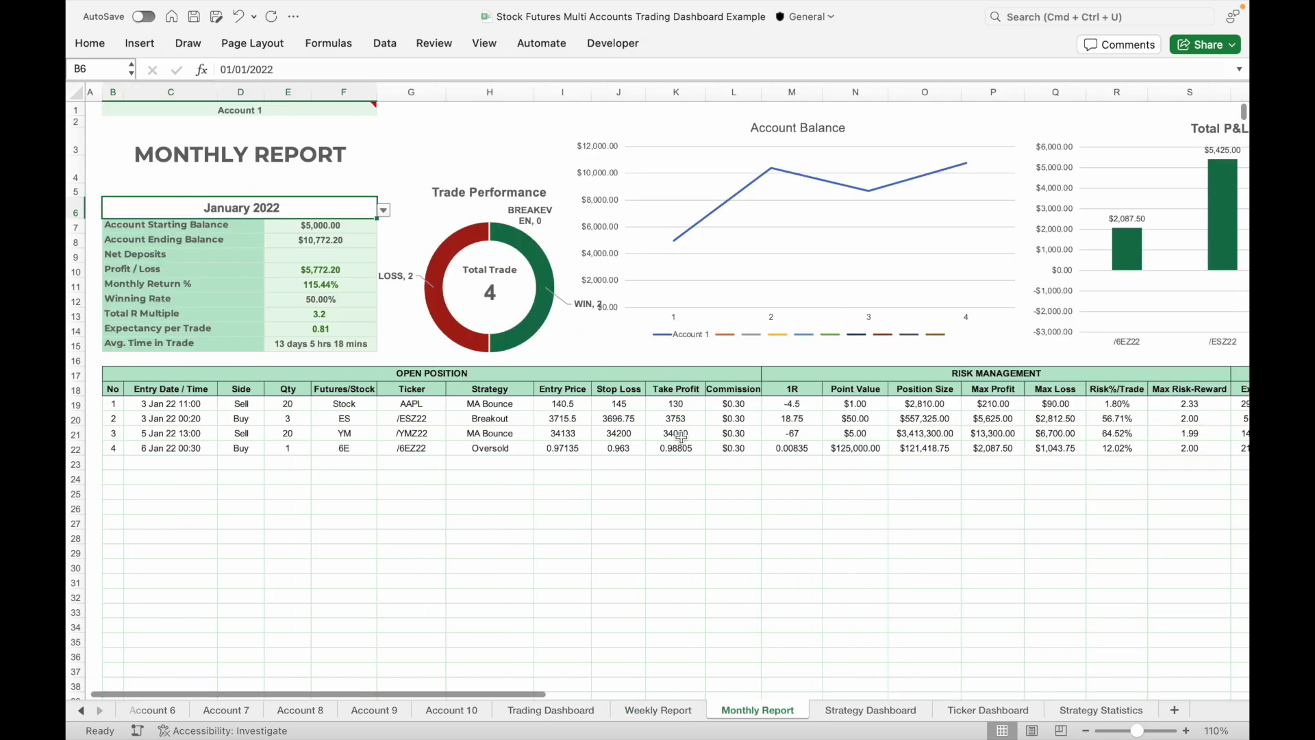
pyautogui.hscroll(15, 681, 436)
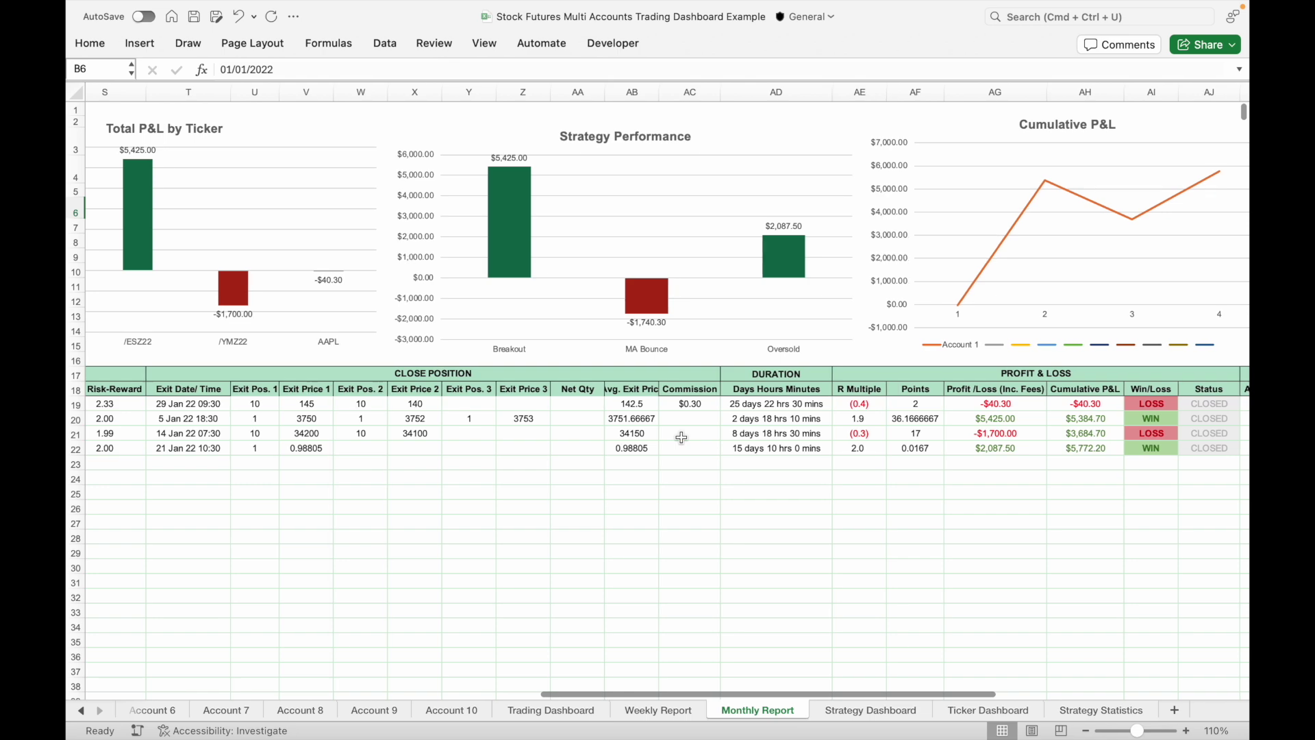
pyautogui.hscroll(5, 681, 437)
pyautogui.hotkey('ctrl', 'pagedown')
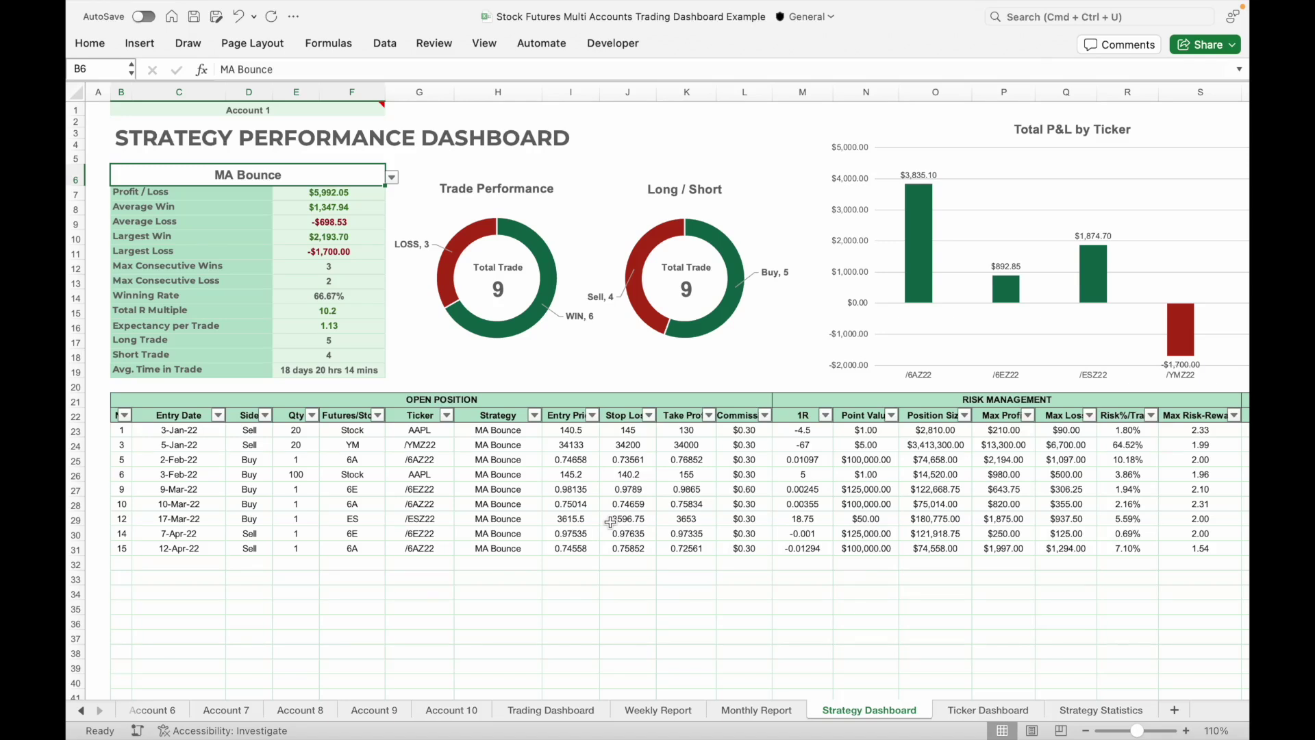
# - Set the Strategy Dashboard to Account 2 in B1 and the Breakout strategy in B6
pyautogui.click(355, 110)
pyautogui.click(391, 109)
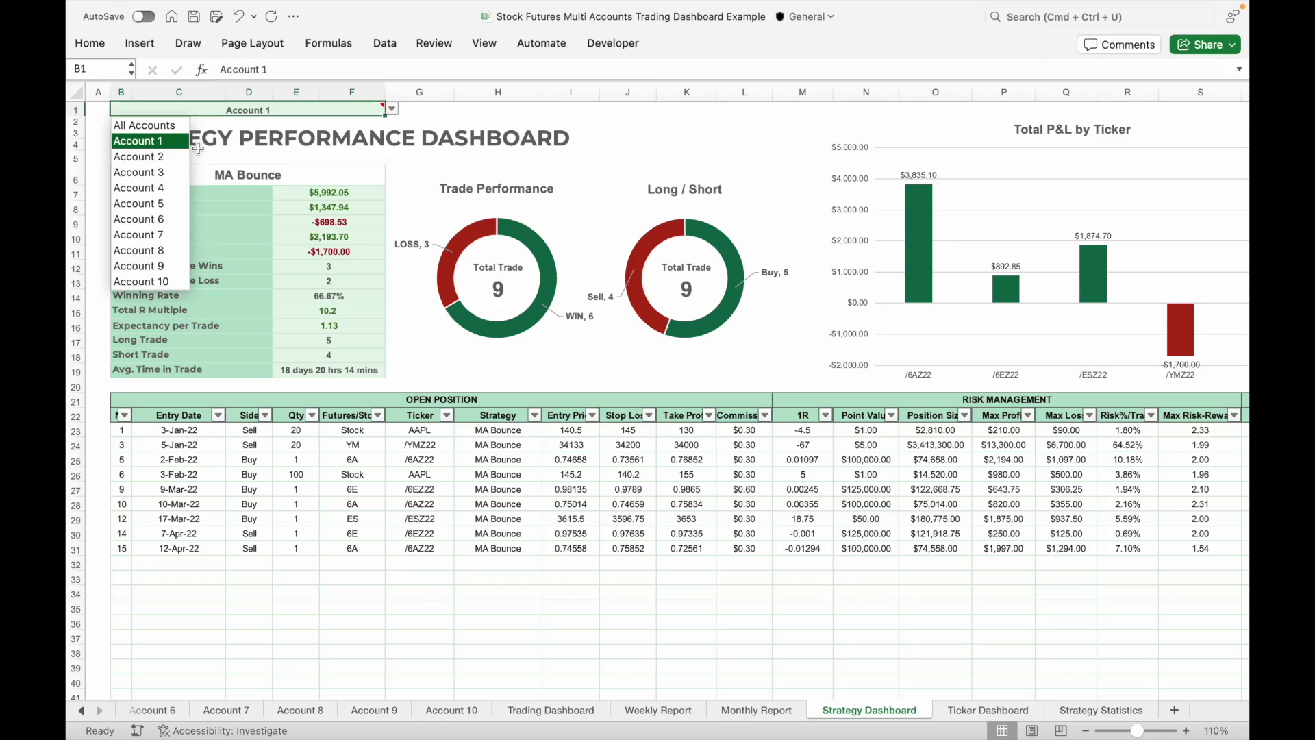
pyautogui.click(163, 157)
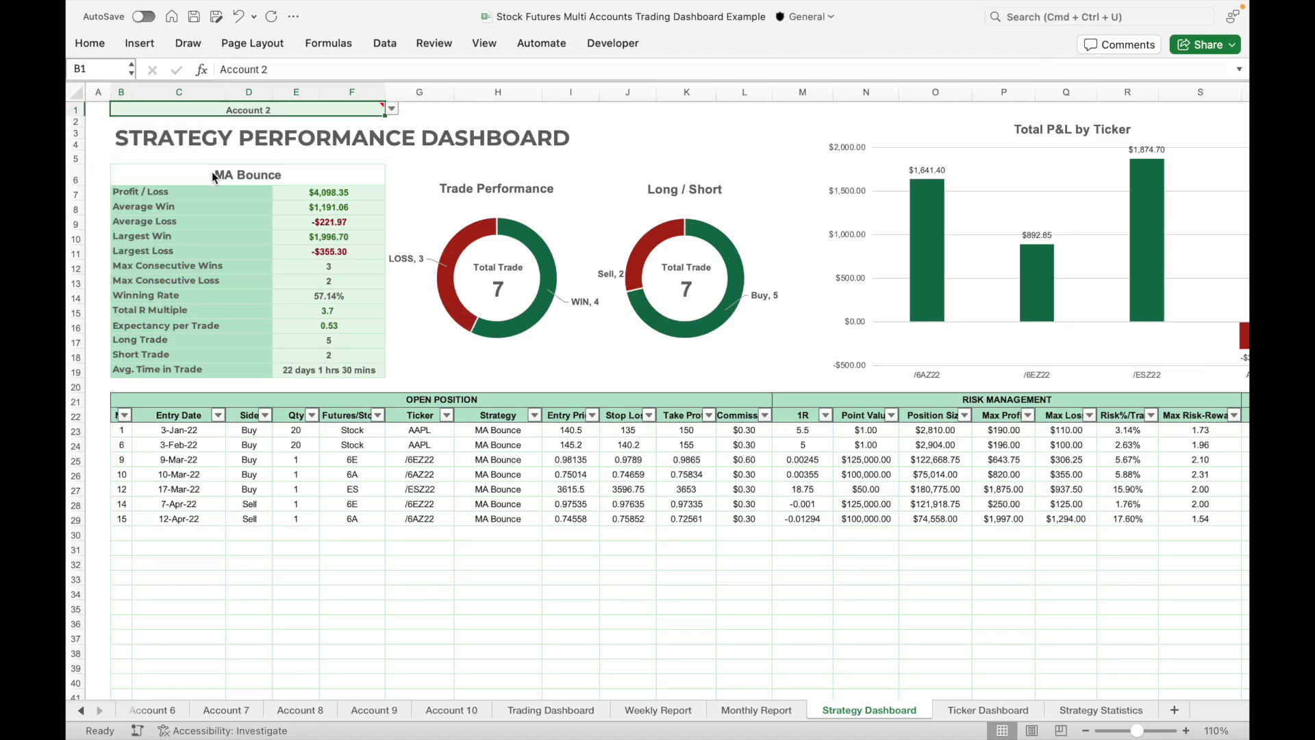
pyautogui.click(214, 176)
pyautogui.click(392, 177)
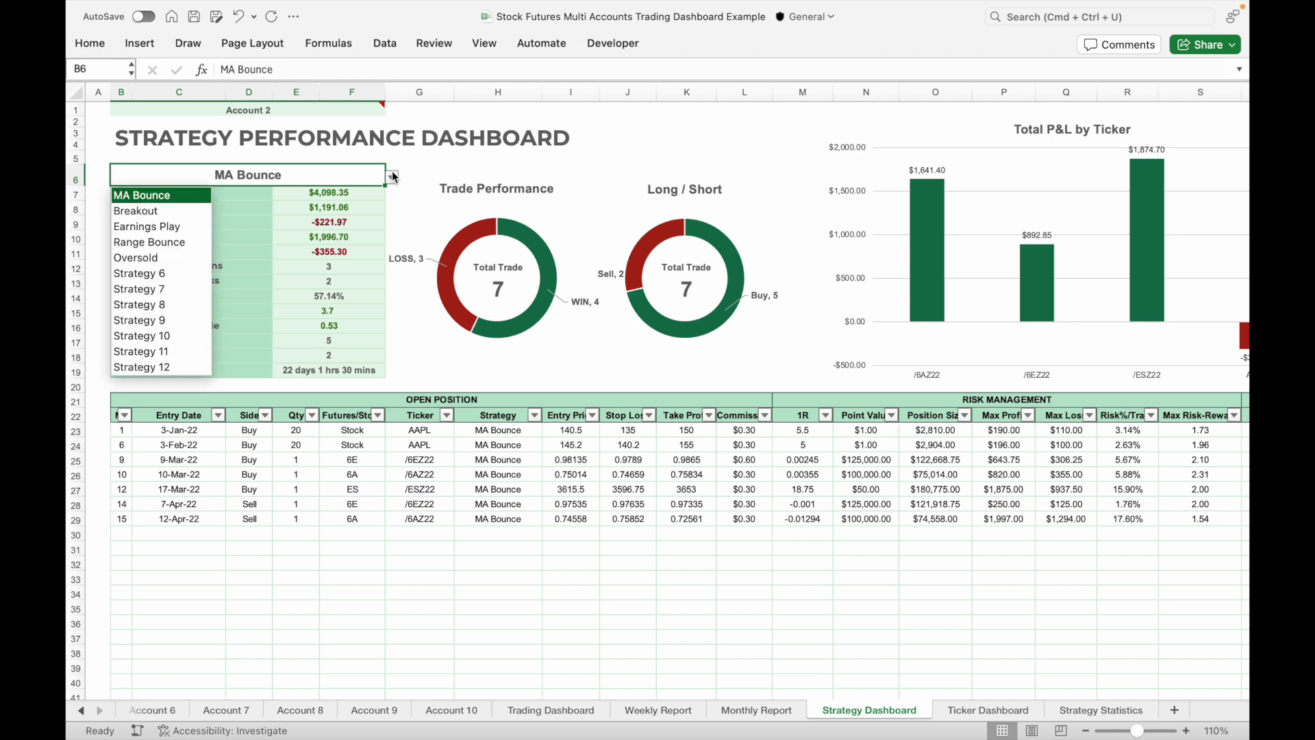
pyautogui.click(168, 211)
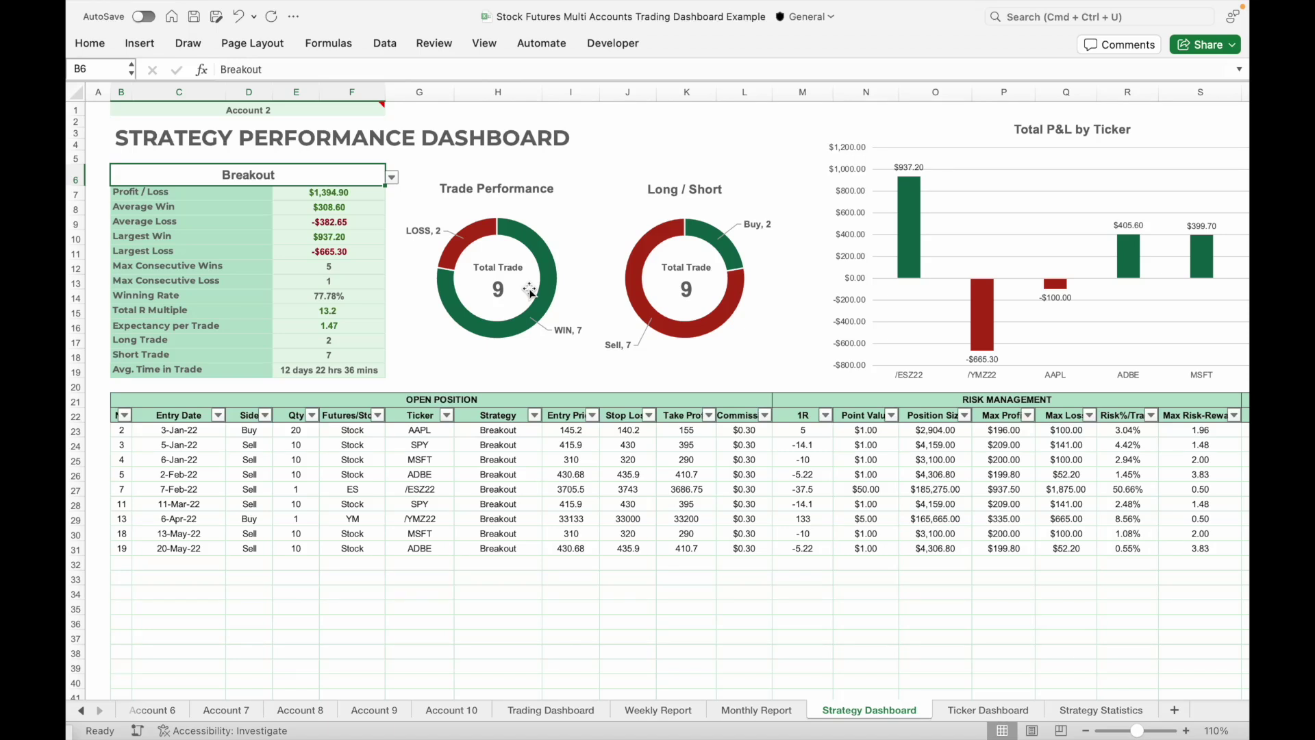
# - Filter the Ticker column to show only AAPL trades
pyautogui.click(446, 415)
pyautogui.click(498, 592)
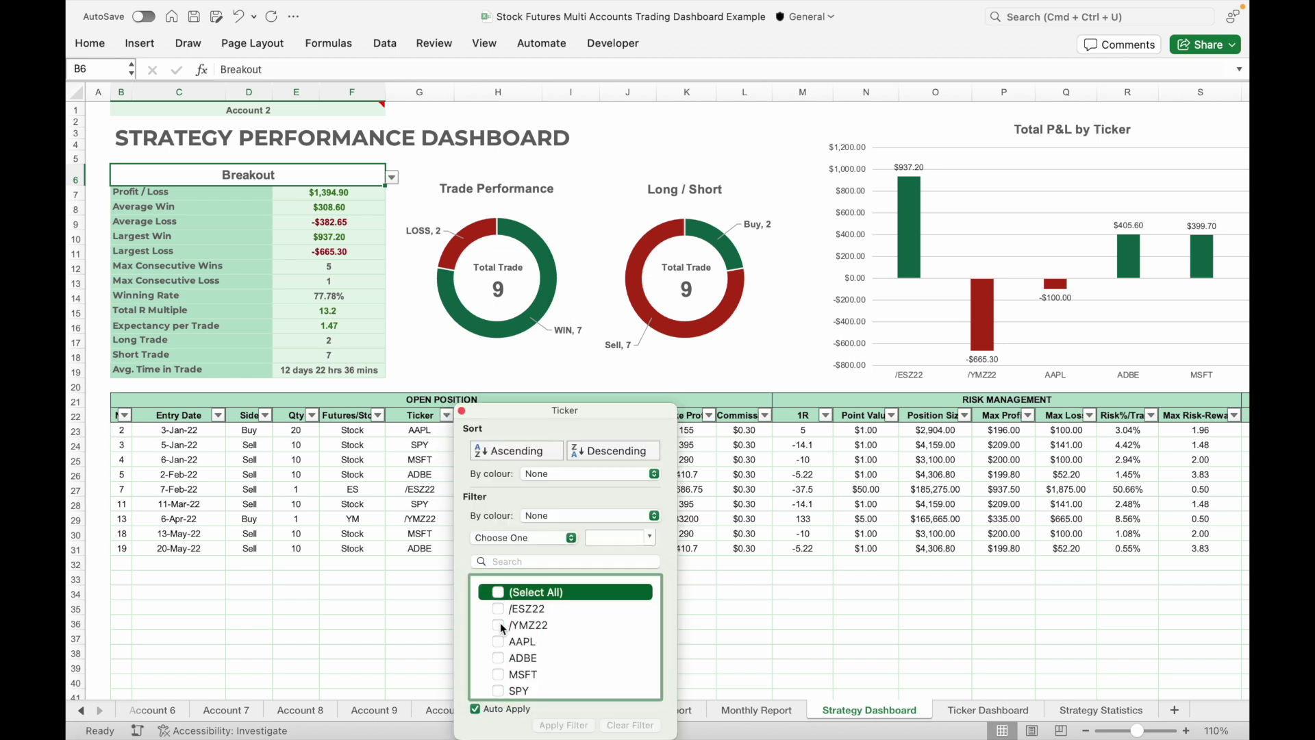
pyautogui.click(499, 643)
pyautogui.click(499, 642)
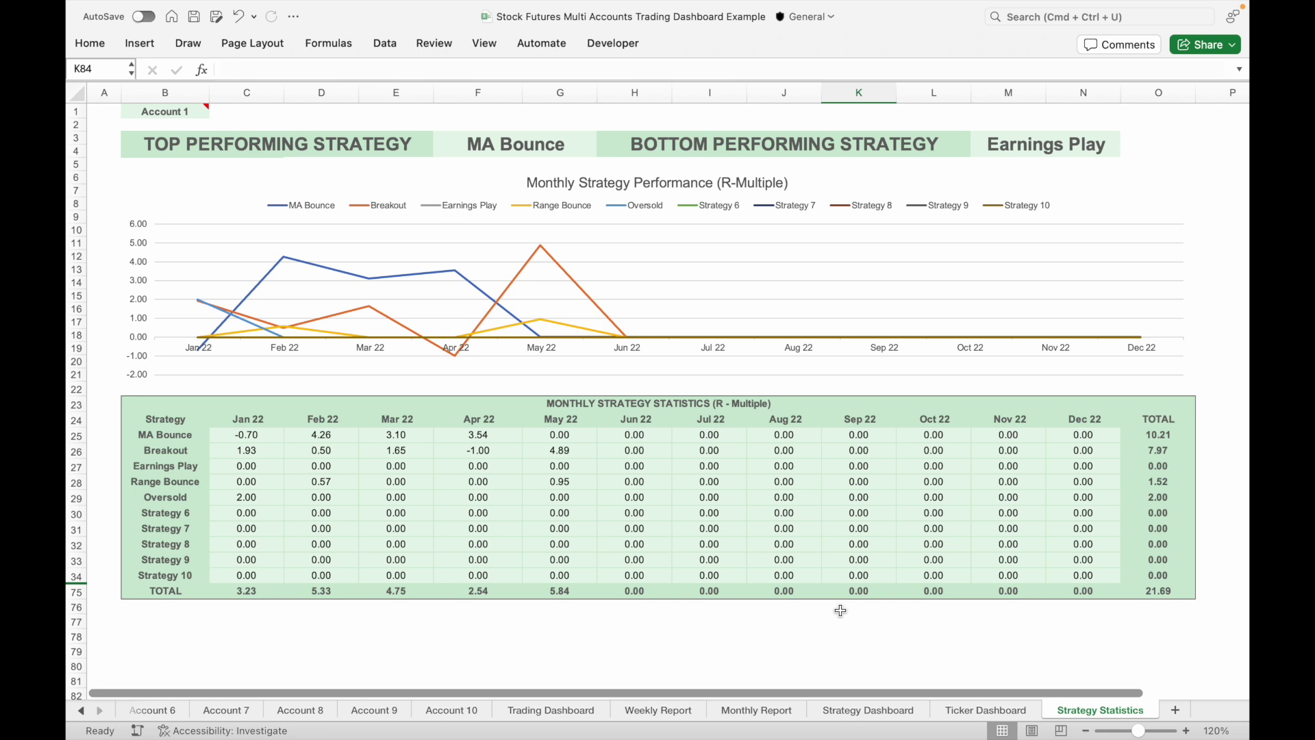
# - Switch back to the Ticker Dashboard sheet showing Account 1's ADBE results
pyautogui.hotkey('ctrl', 'pageup')
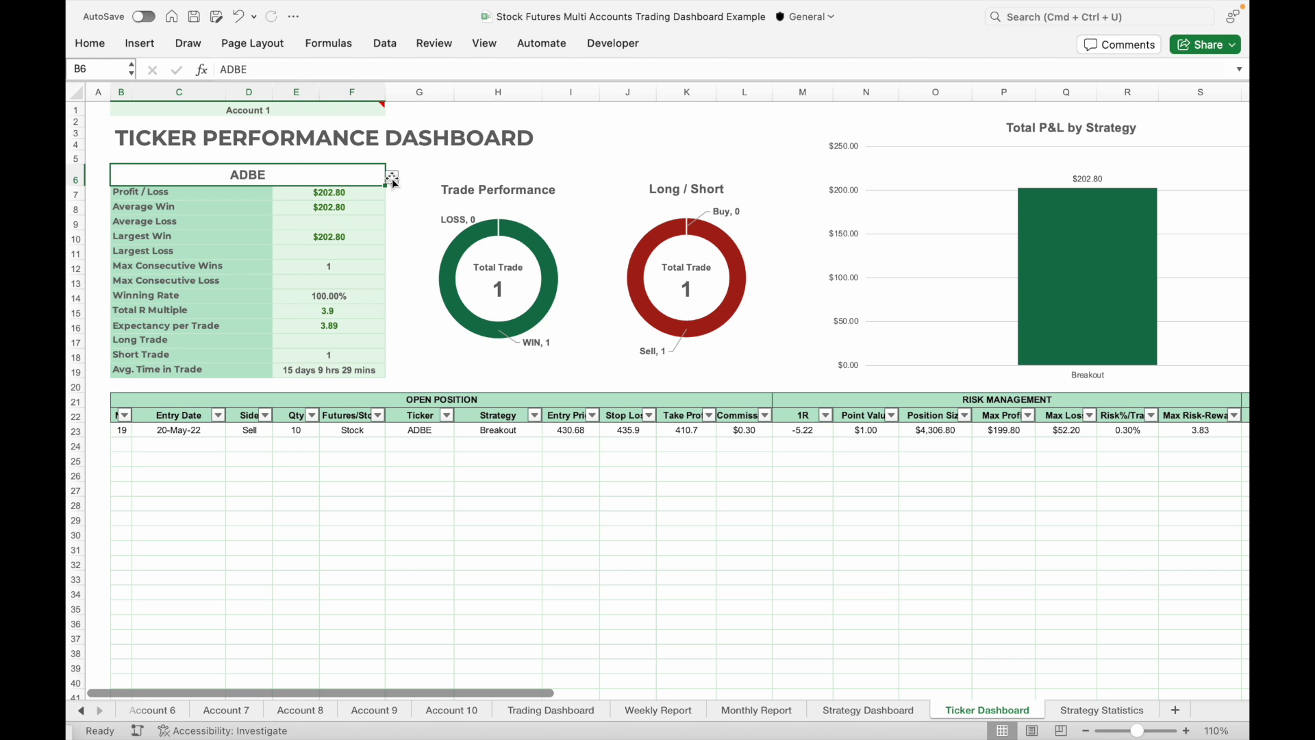
# - Choose AAPL in the Ticker Dashboard's B6 ticker dropdown
pyautogui.click(392, 178)
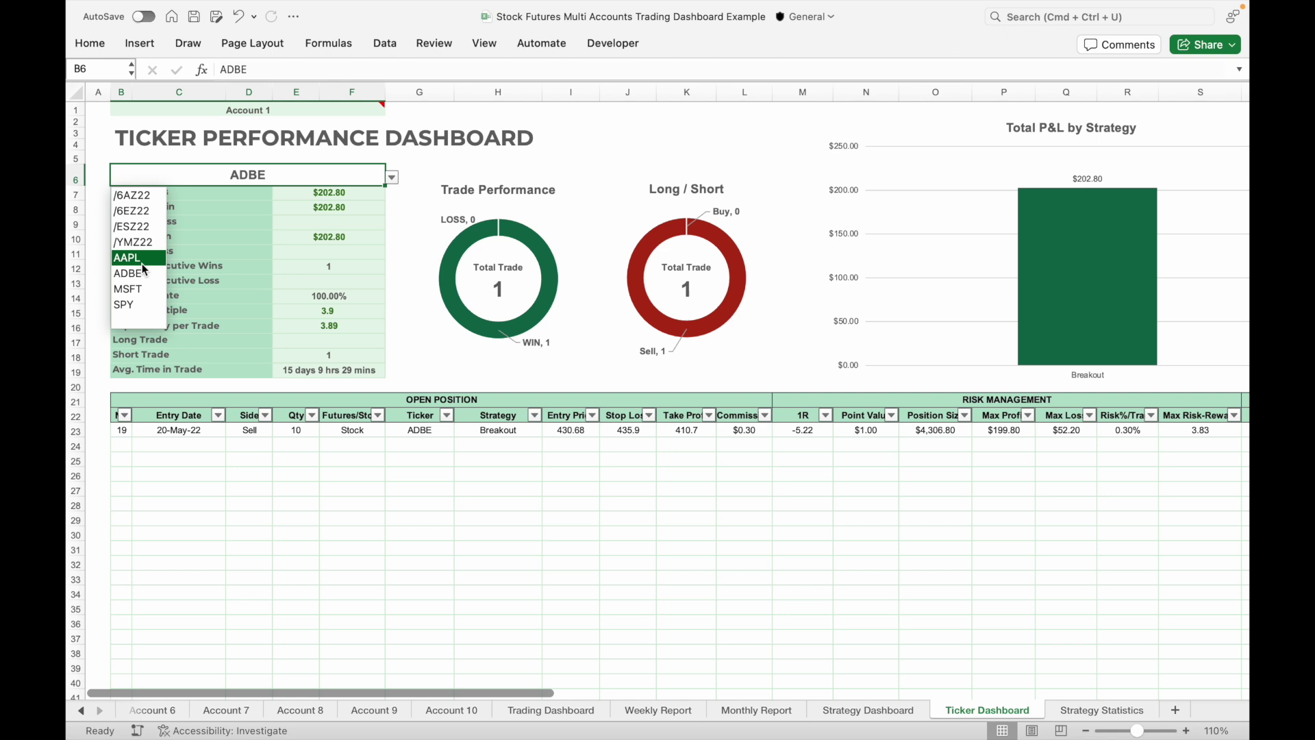
pyautogui.click(141, 262)
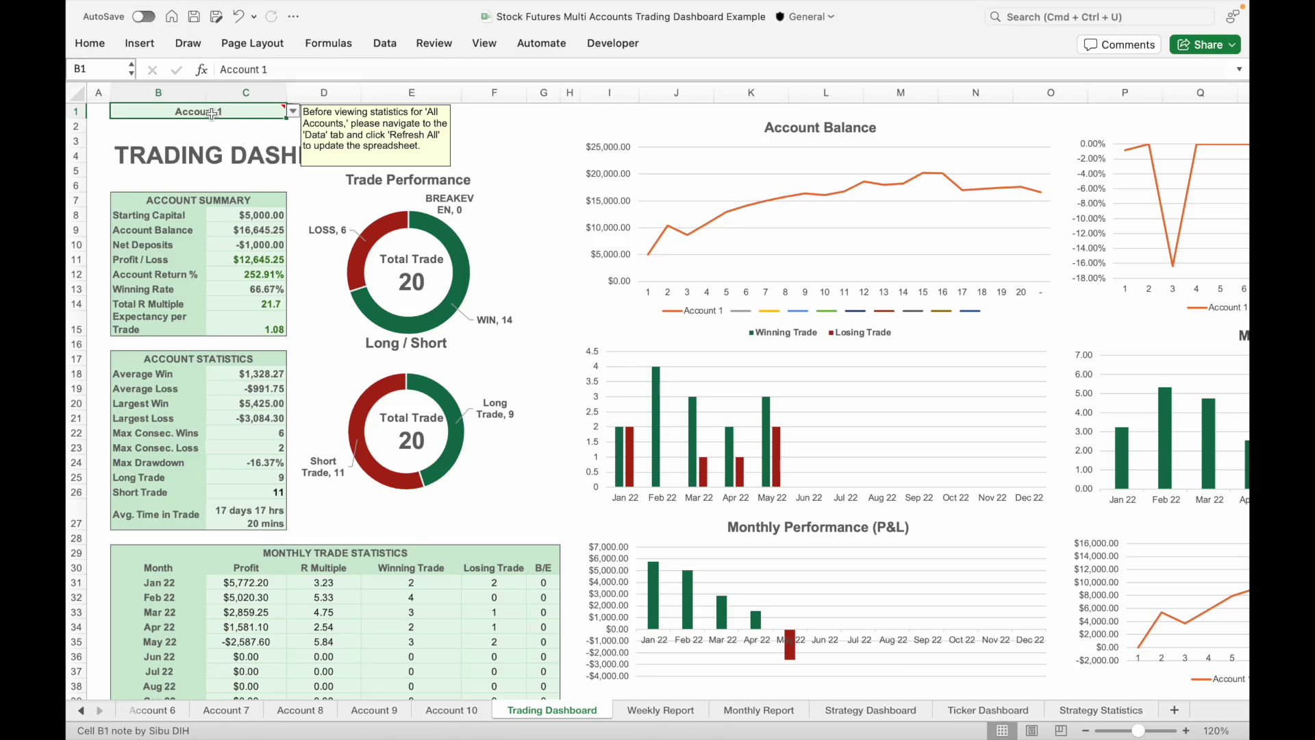
# - Set the dashboard's B1 filter to All Accounts and review the combined 181-trade charts
pyautogui.click(294, 111)
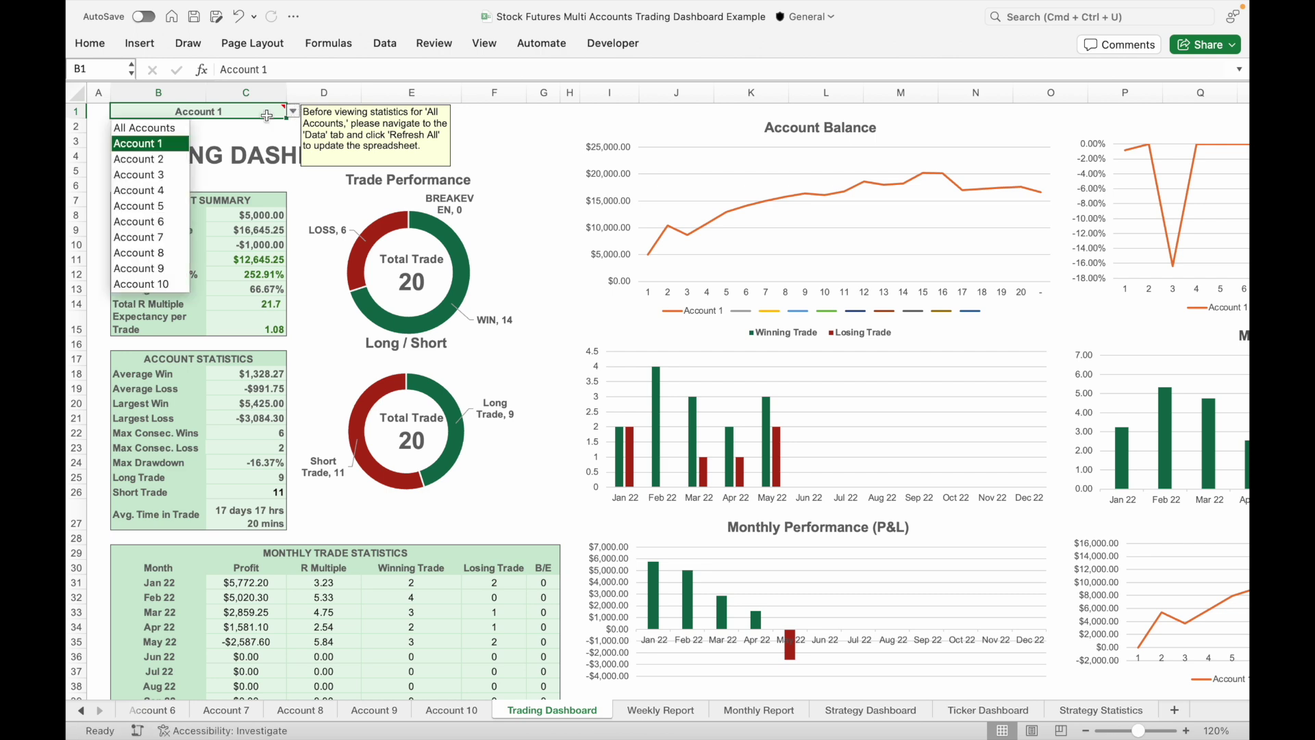
pyautogui.click(172, 130)
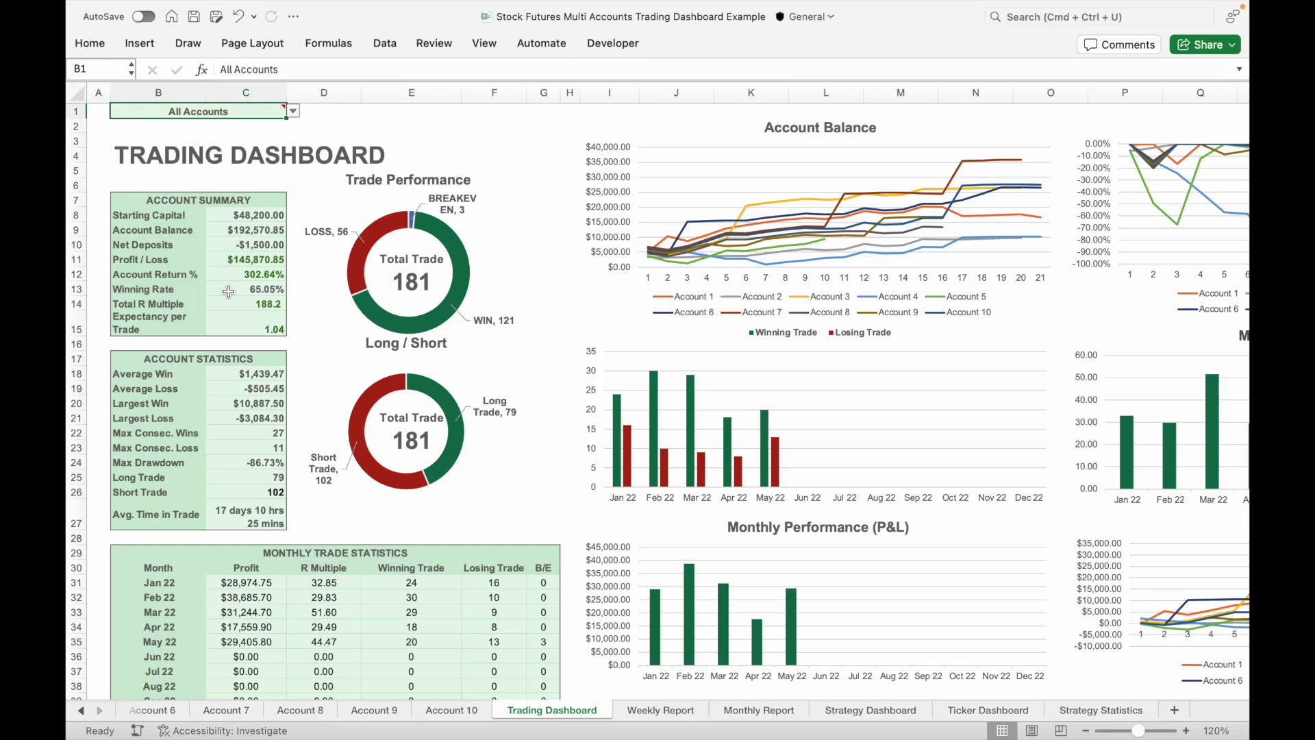
pyautogui.scroll(-3, 243, 551)
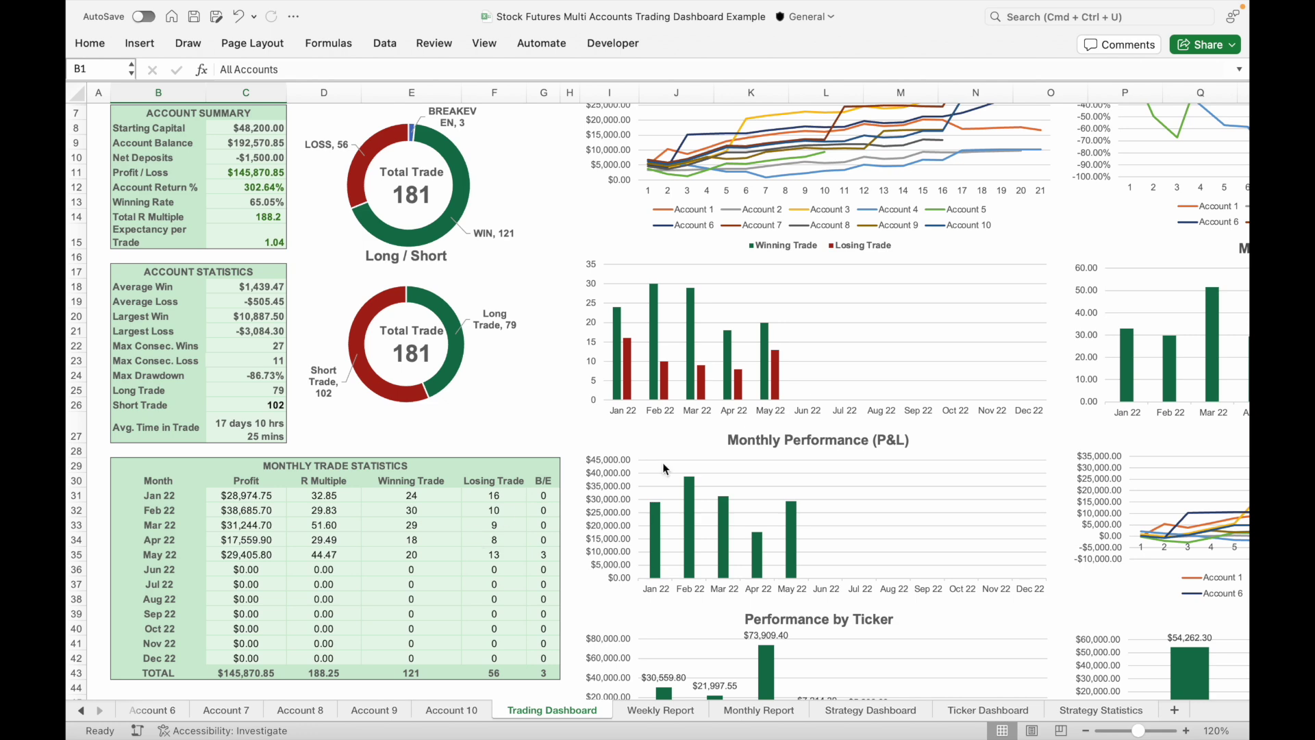
pyautogui.scroll(3, 988, 403)
pyautogui.hscroll(5, 989, 403)
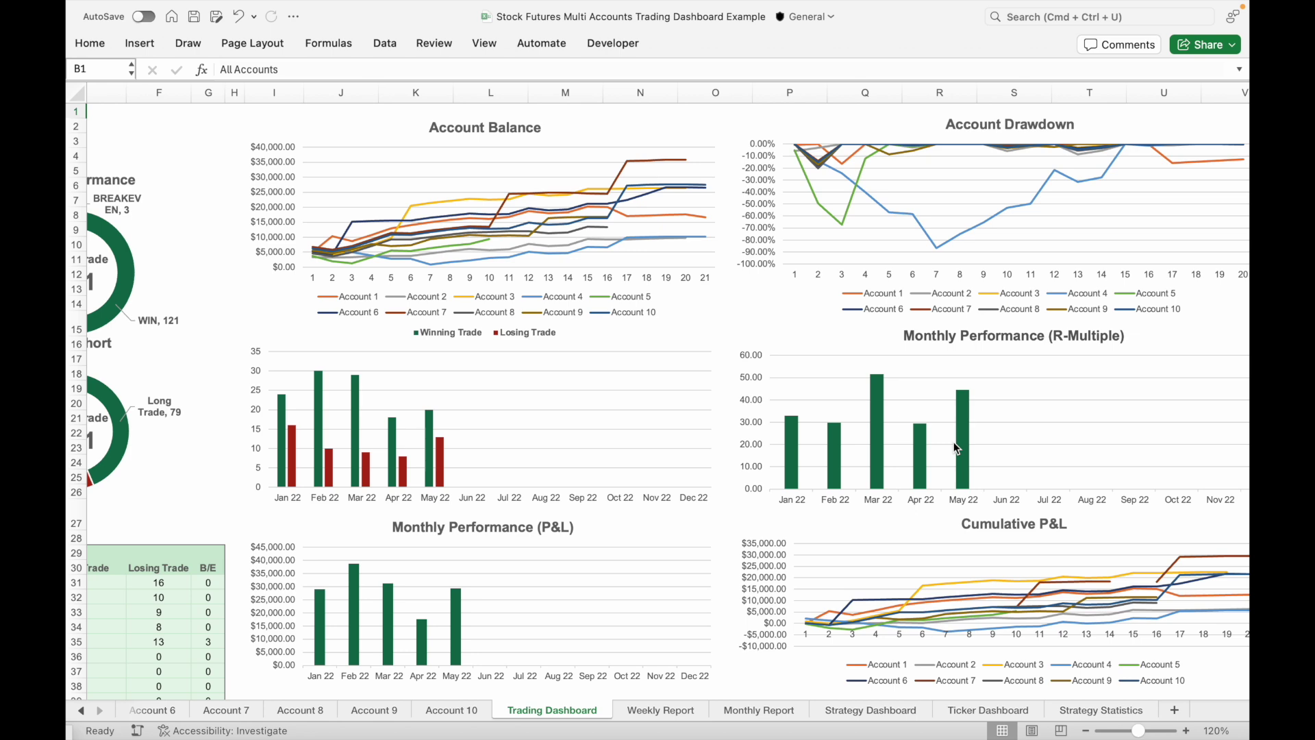
pyautogui.scroll(-5, 954, 442)
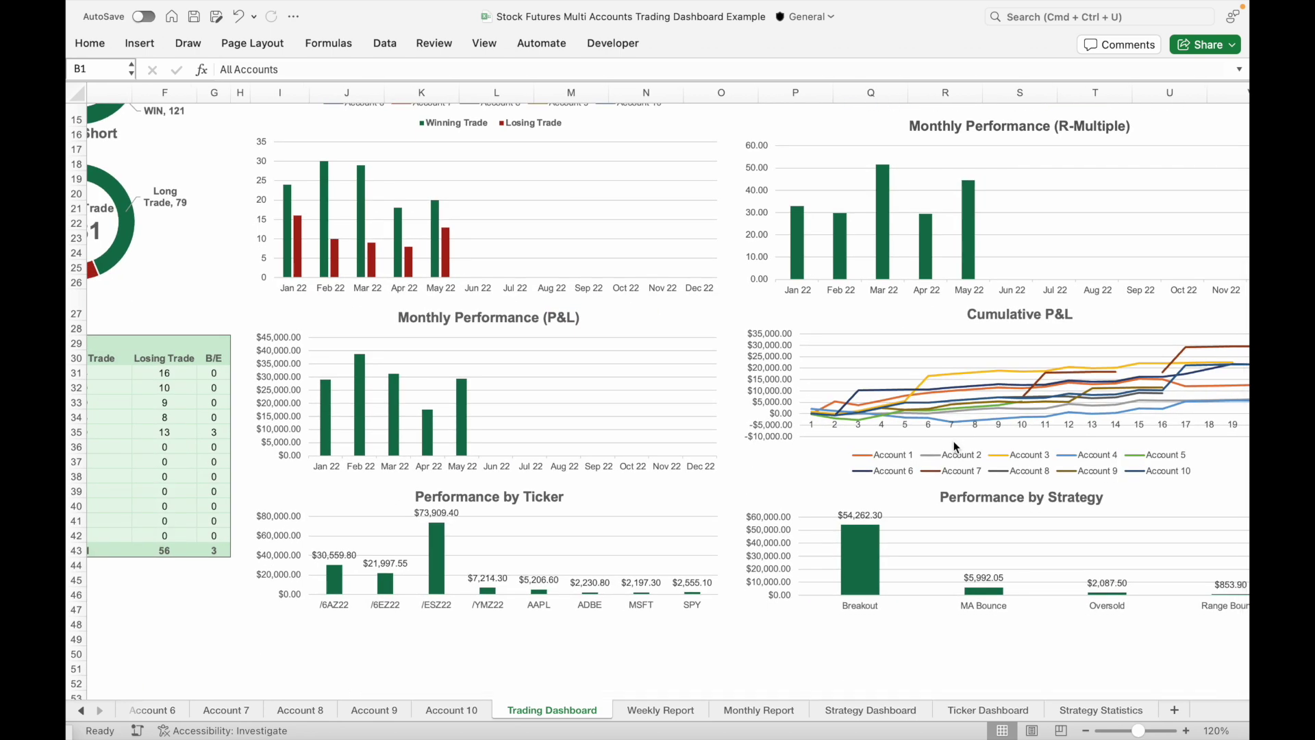
pyautogui.scroll(5, 956, 447)
pyautogui.hscroll(-3, 957, 447)
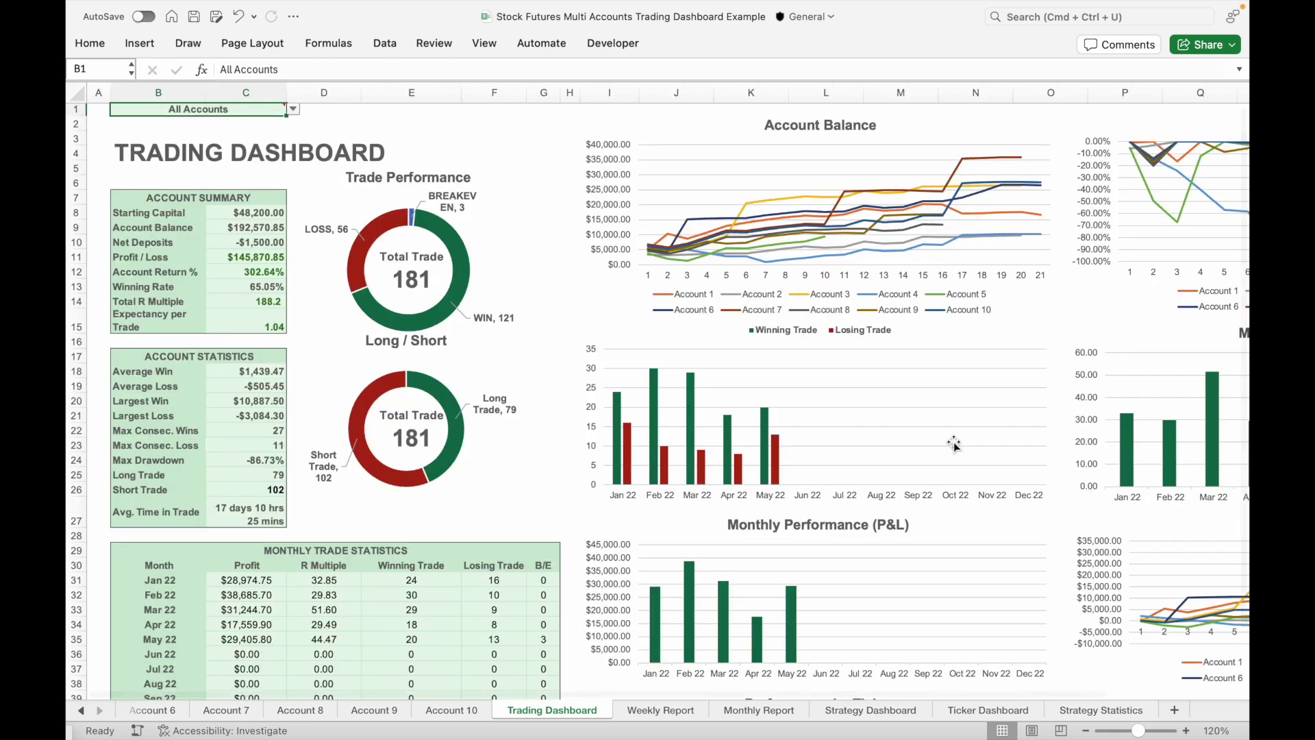